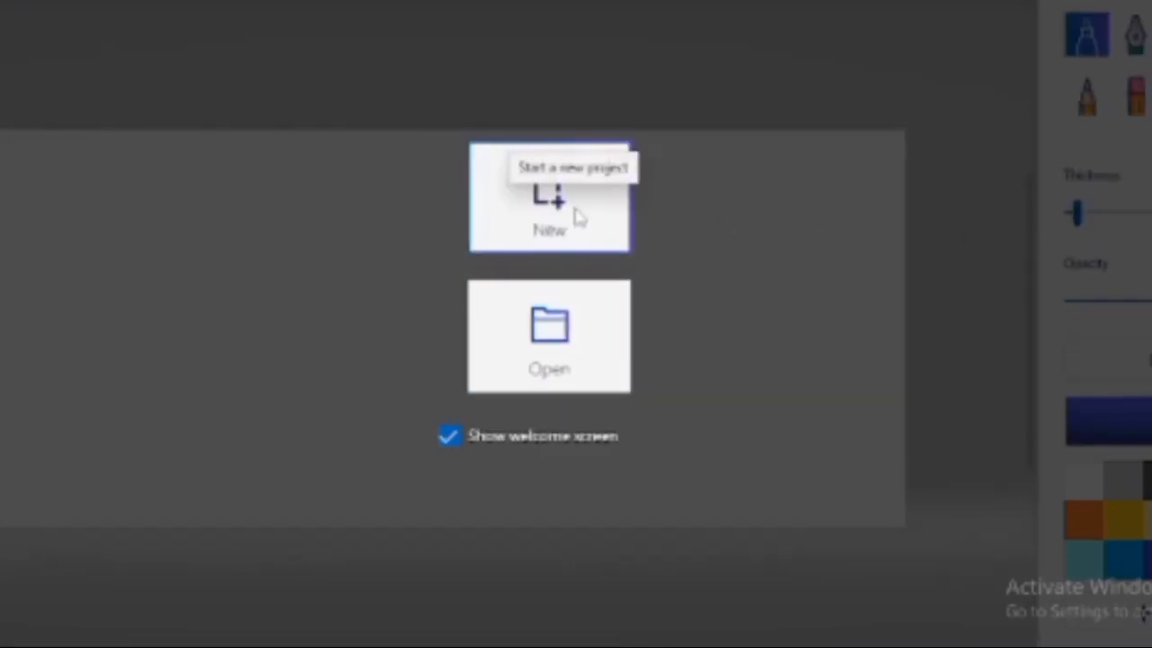
- Start a new blank project and zoom the canvas to 200%
{"action": "left_click", "coordinate": [571, 267]}
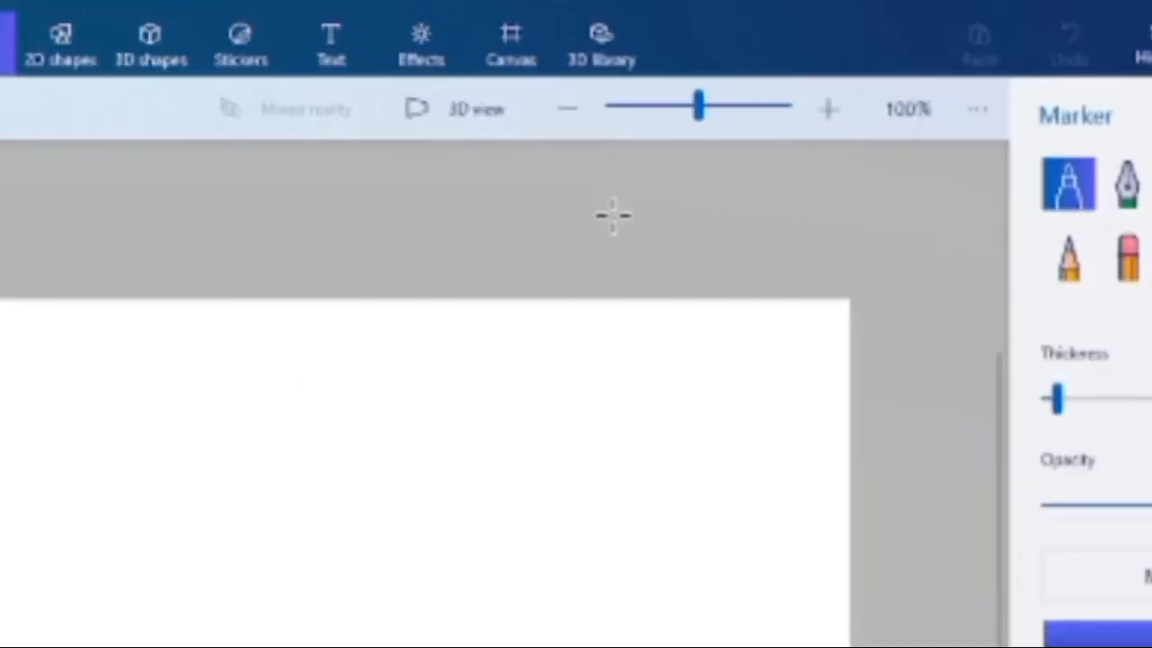
{"action": "left_click", "coordinate": [825, 108]}
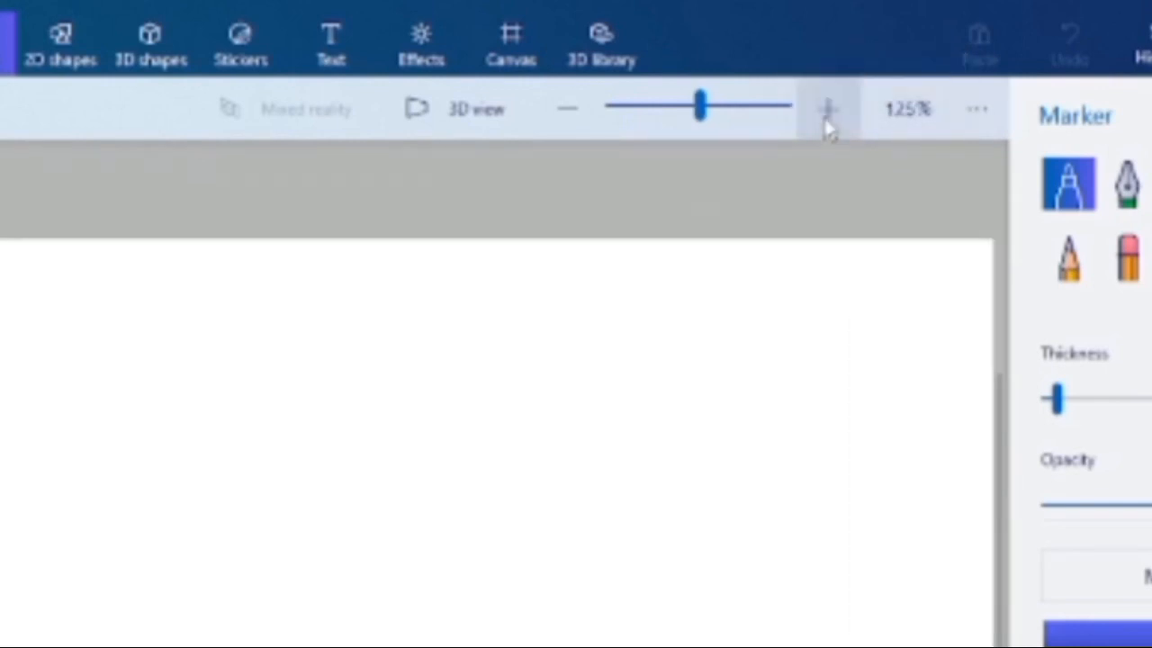
{"action": "left_click", "coordinate": [826, 108]}
{"action": "left_click", "coordinate": [825, 108]}
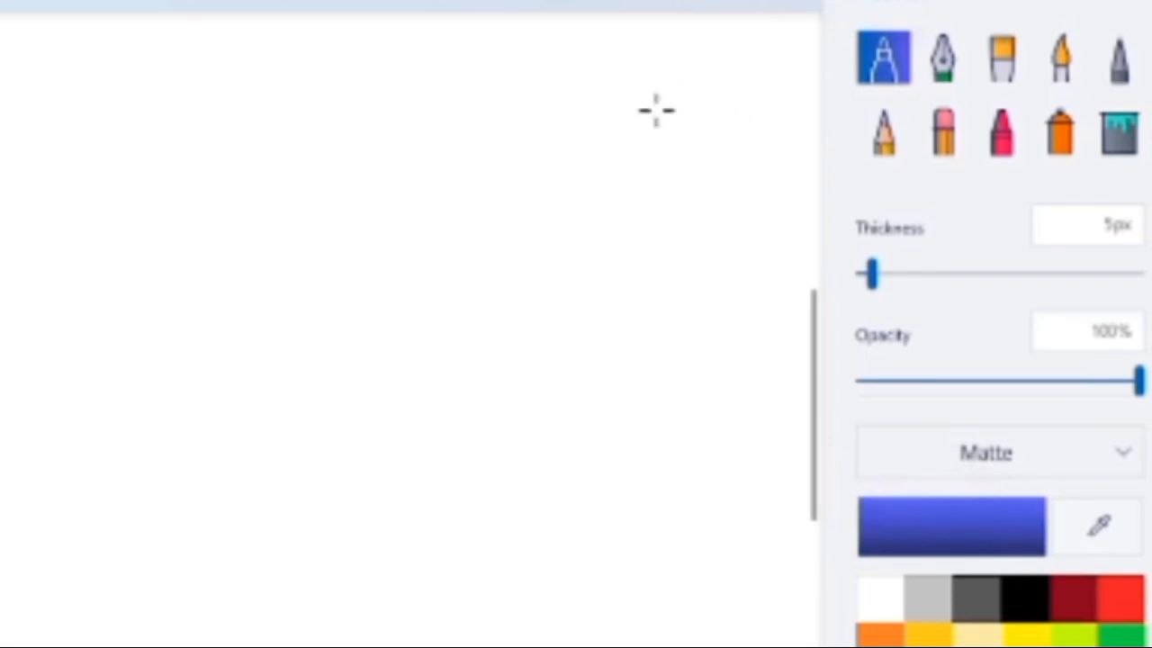
- Draw a short vertical blue stroke with the Marker and a thicker one beside it with the Calligraphy pen
{"action": "left_click_drag", "start_coordinate": [657, 109], "coordinate": [658, 254]}
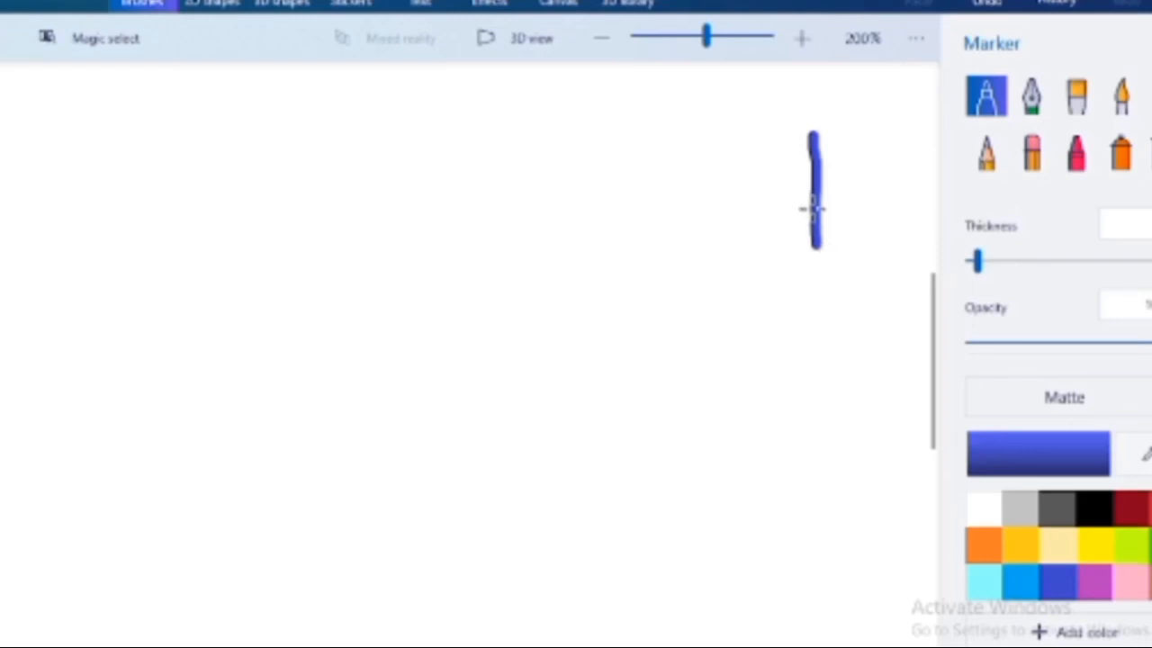
{"action": "left_click", "coordinate": [1032, 96]}
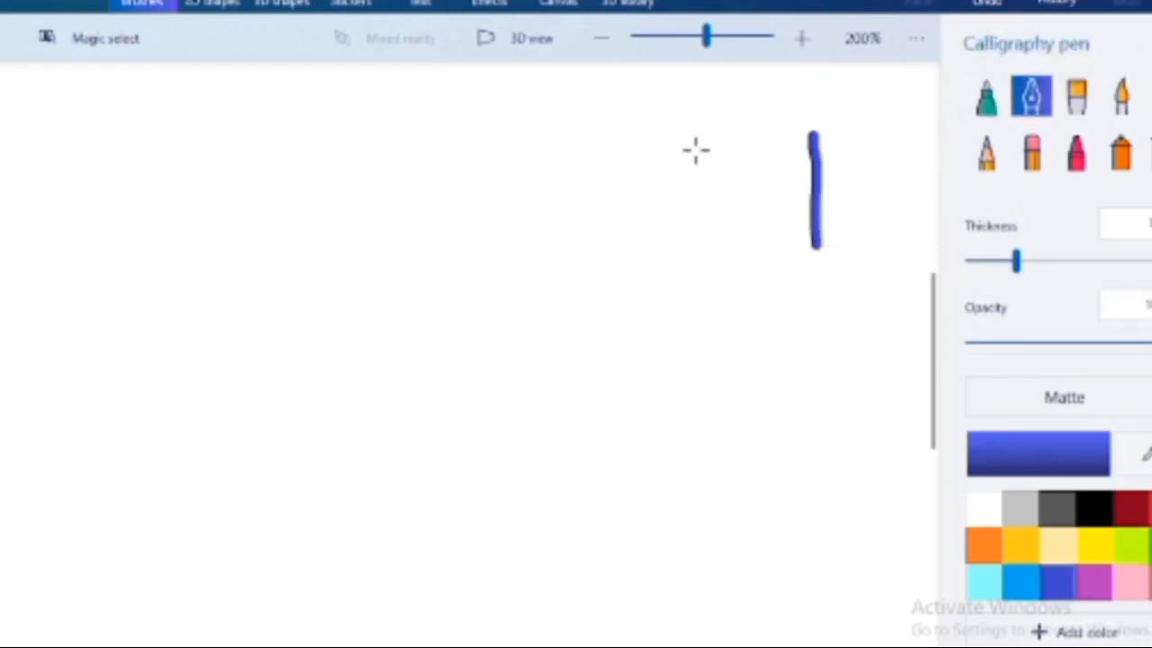
{"action": "left_click_drag", "start_coordinate": [693, 123], "coordinate": [699, 247]}
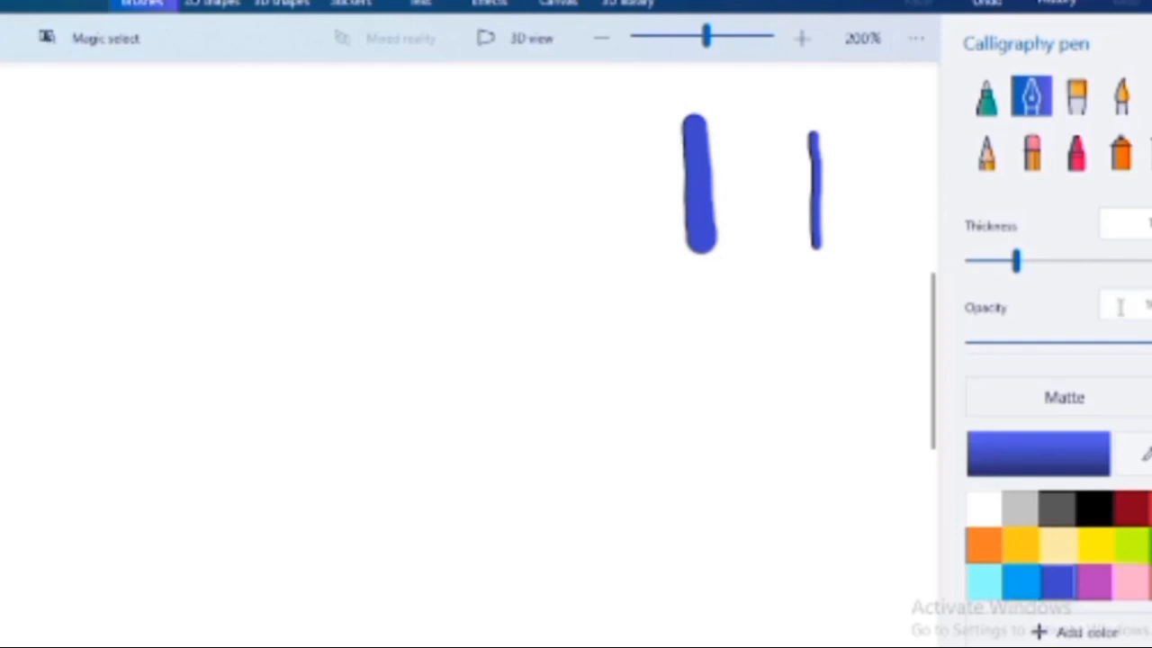
- Reduce the Calligraphy pen thickness and draw a short and a longer vertical stroke in yellow beside the blue ones
{"action": "left_click", "coordinate": [1009, 262]}
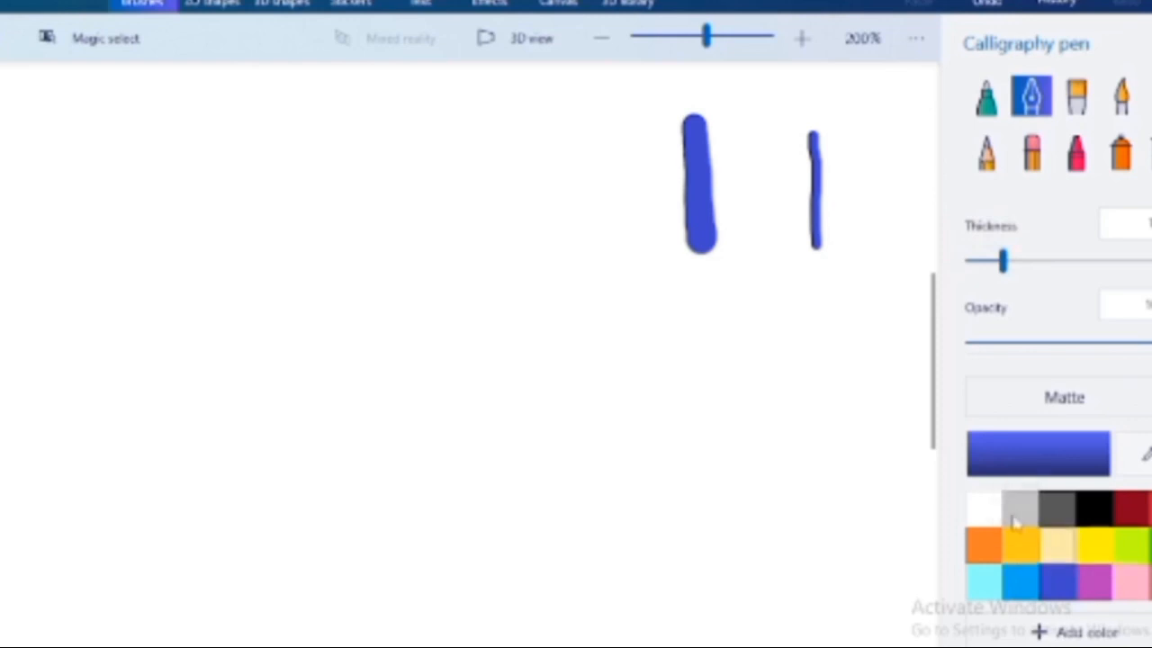
{"action": "left_click", "coordinate": [1082, 548]}
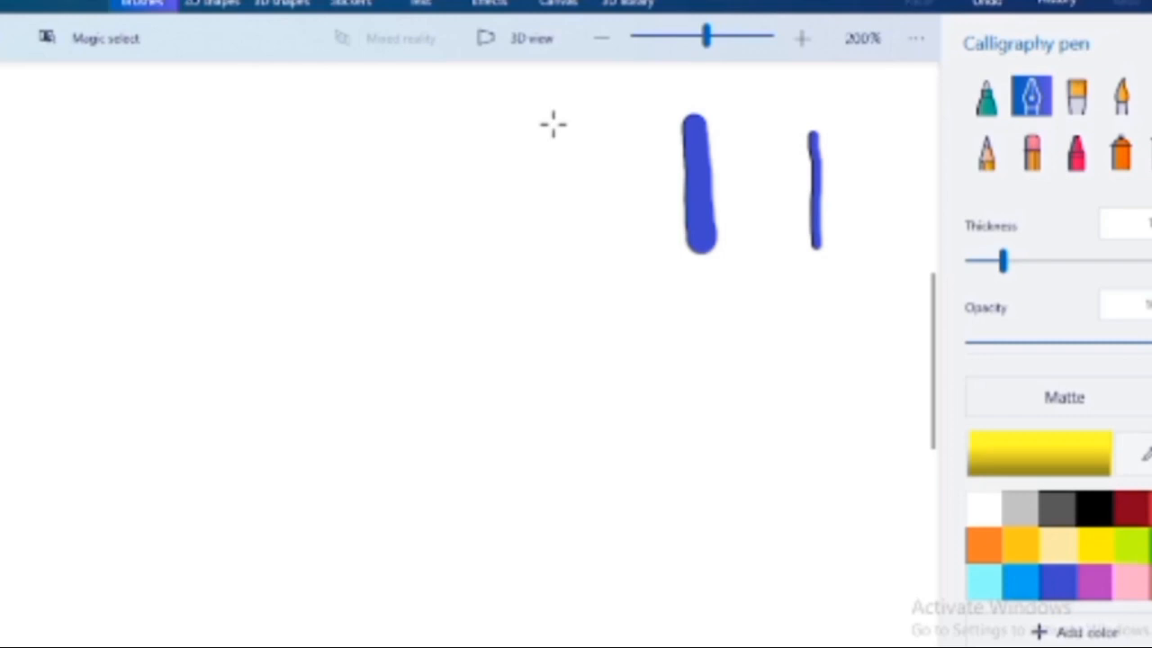
{"action": "left_click_drag", "start_coordinate": [551, 117], "coordinate": [560, 236]}
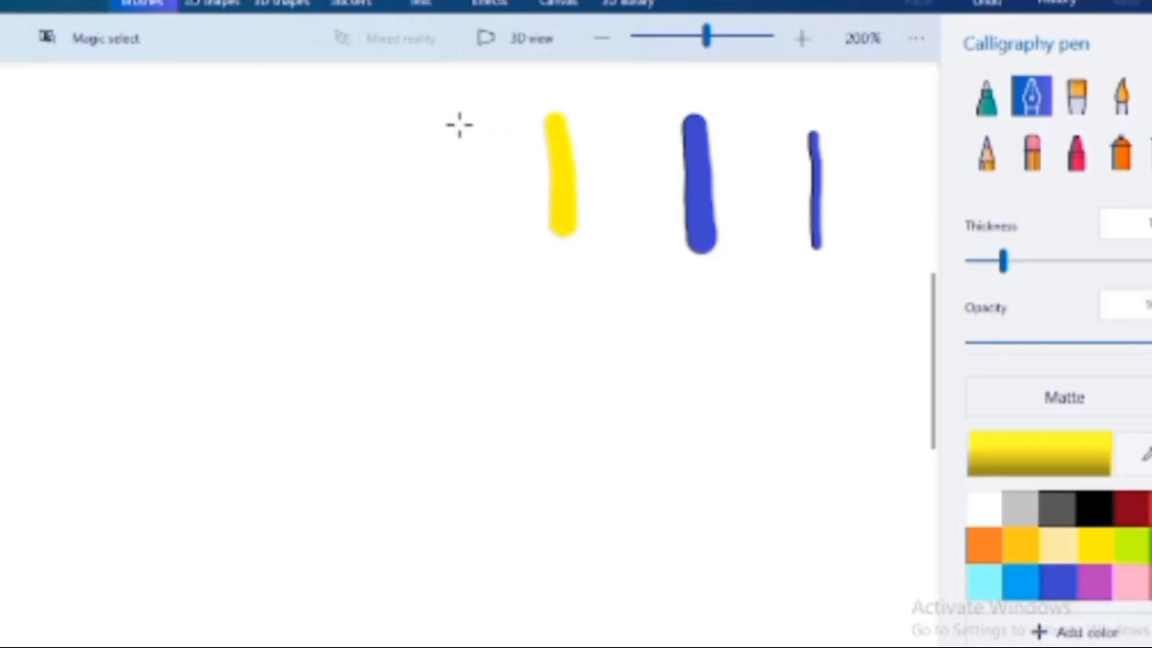
{"action": "left_click_drag", "start_coordinate": [458, 121], "coordinate": [470, 352]}
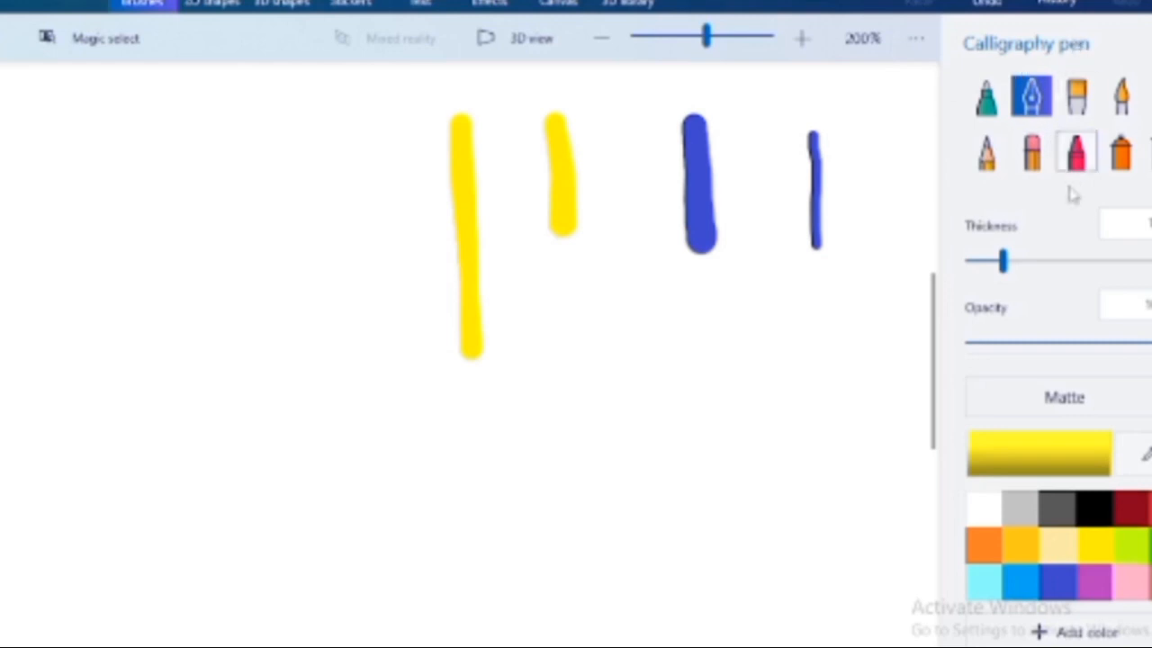
- Set the Oil brush to 22 px and green, and paint a vertical stroke beside the long yellow one
{"action": "left_click", "coordinate": [1083, 101]}
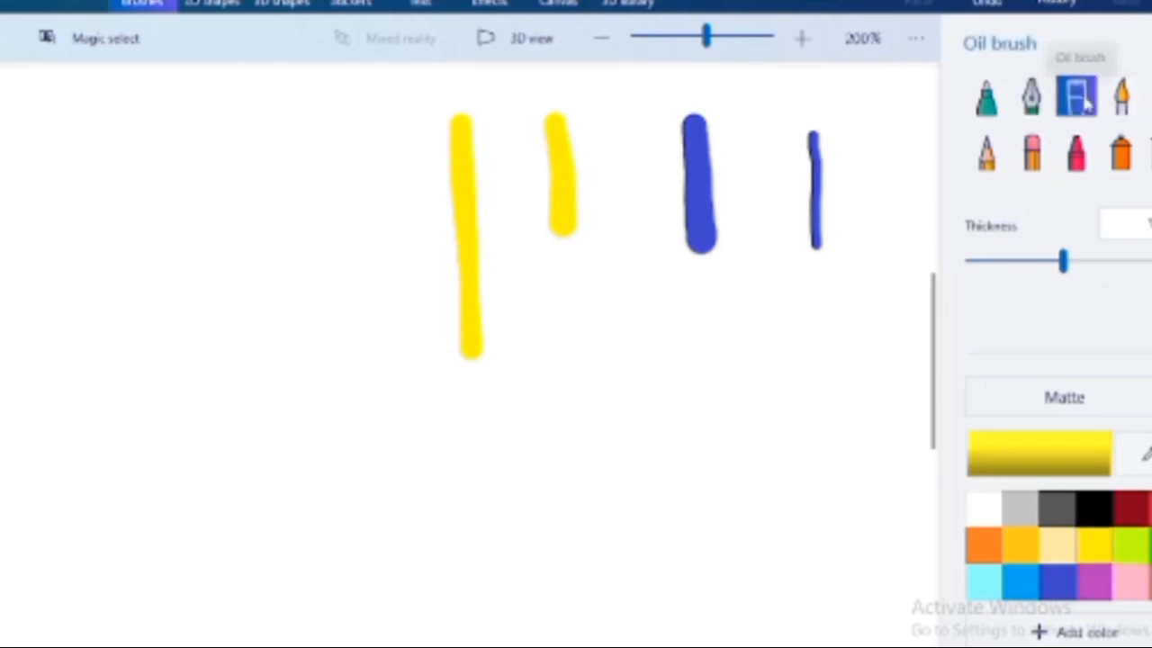
{"action": "left_click_drag", "start_coordinate": [1068, 270], "coordinate": [998, 272]}
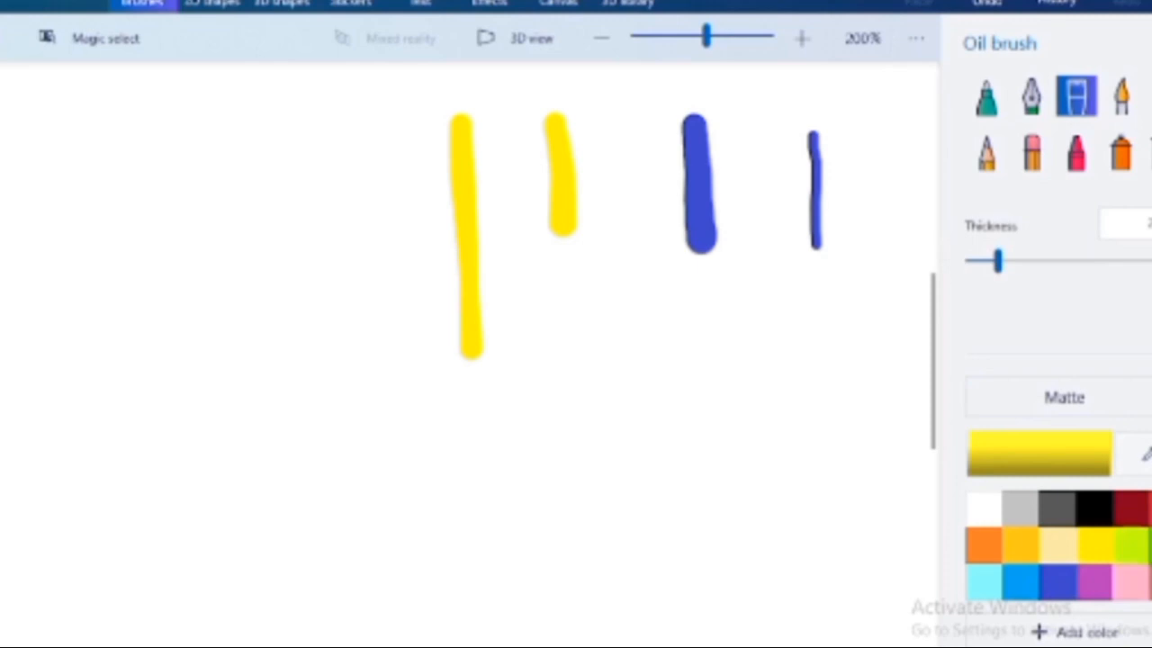
{"action": "left_click", "coordinate": [1151, 546]}
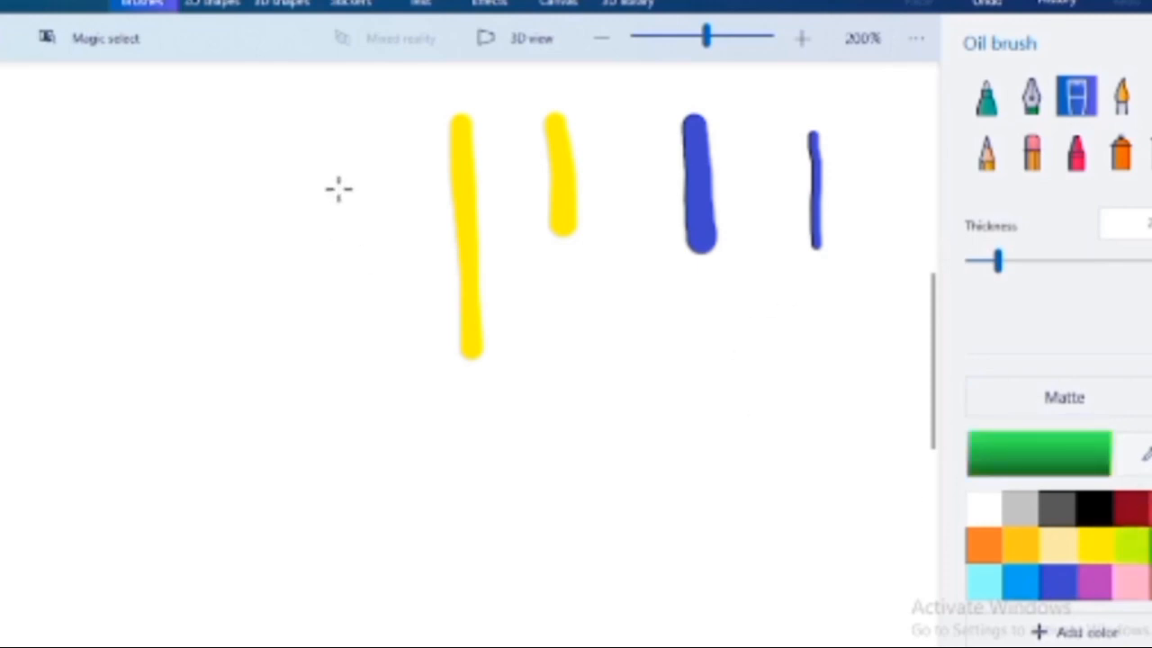
{"action": "left_click_drag", "start_coordinate": [325, 144], "coordinate": [327, 351]}
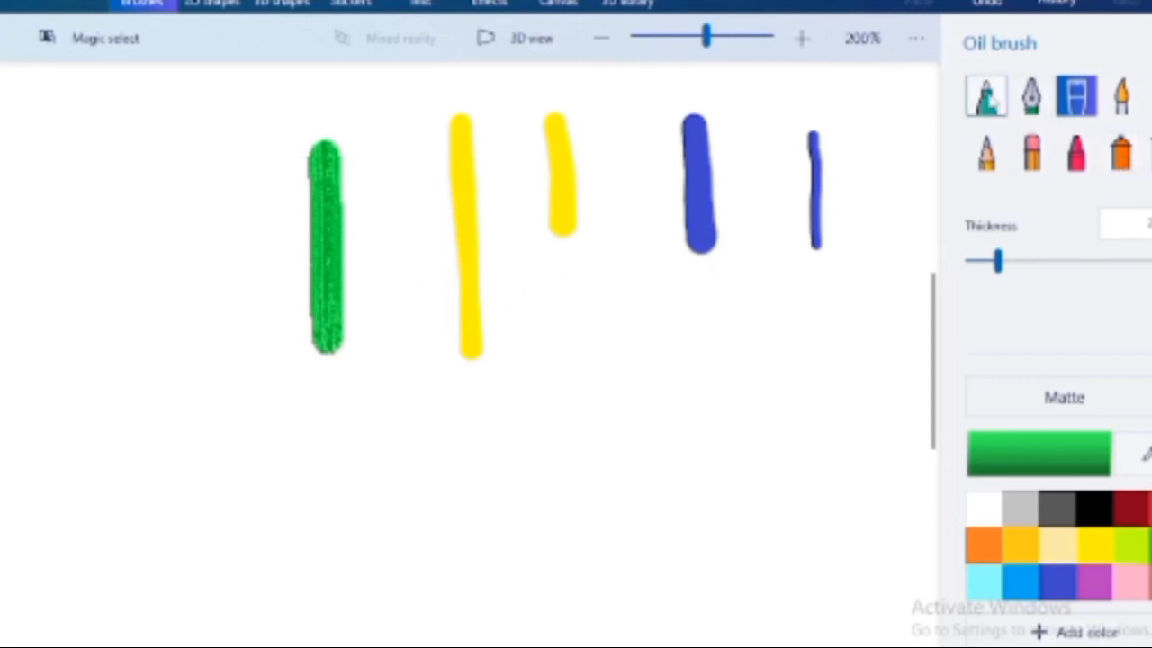
{"action": "left_click", "coordinate": [986, 97]}
{"action": "left_click", "coordinate": [1085, 101]}
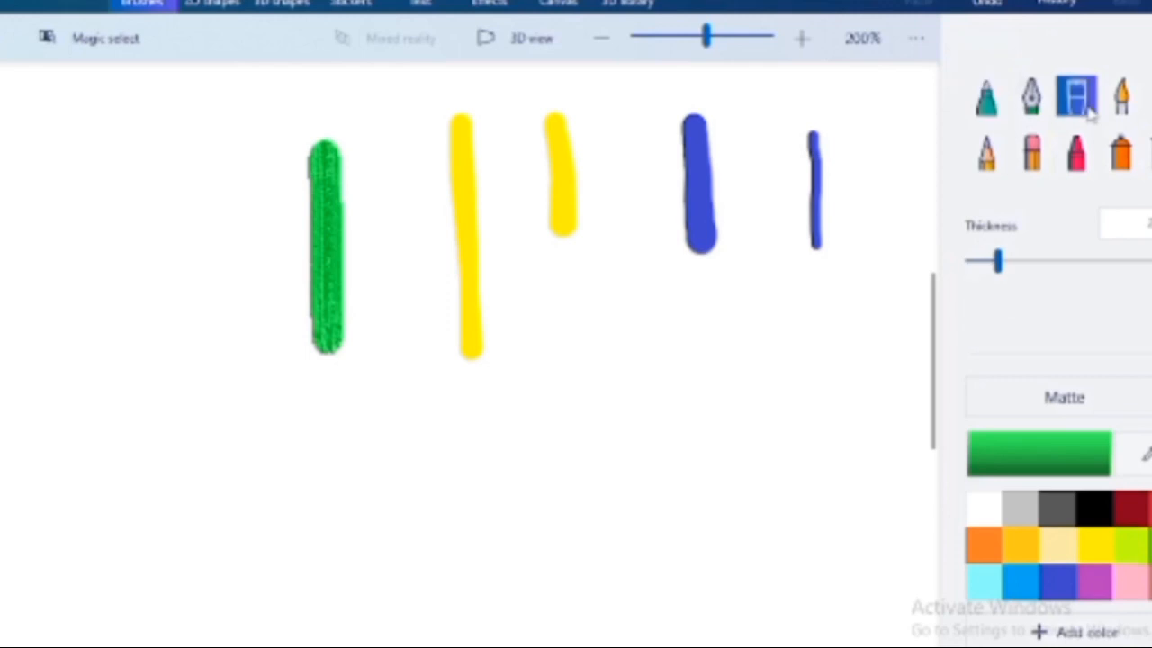
{"action": "left_click", "coordinate": [1031, 99]}
{"action": "left_click", "coordinate": [1077, 101]}
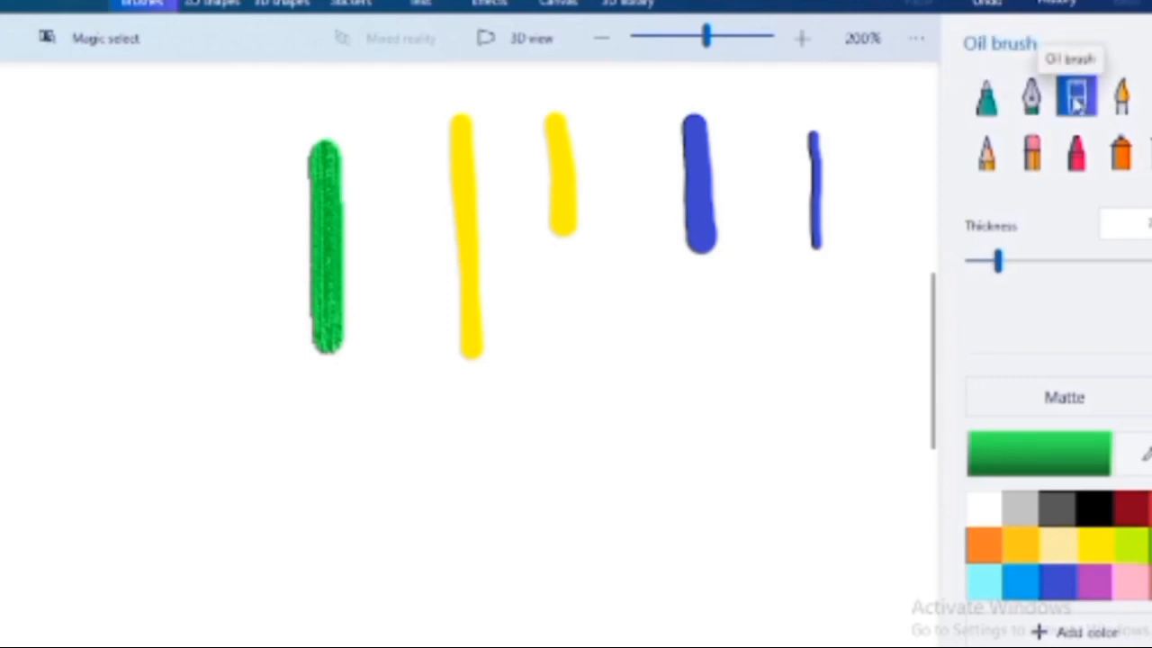
- Paint a long curved green stroke across the vertical lines, and undo, redo and undo it again
{"action": "mouse_move", "coordinate": [689, 209]}
{"action": "left_mouse_down"}
{"action": "mouse_move", "coordinate": [648, 239]}
{"action": "mouse_move", "coordinate": [290, 313]}
{"action": "left_mouse_up"}
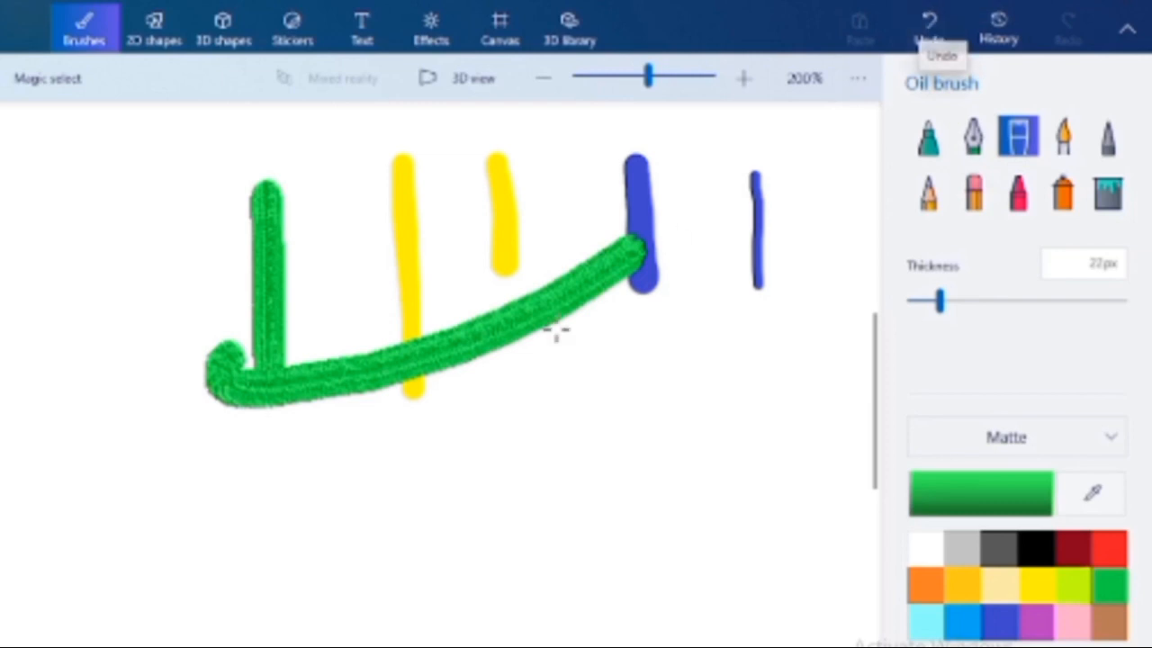
{"action": "left_click", "coordinate": [930, 25]}
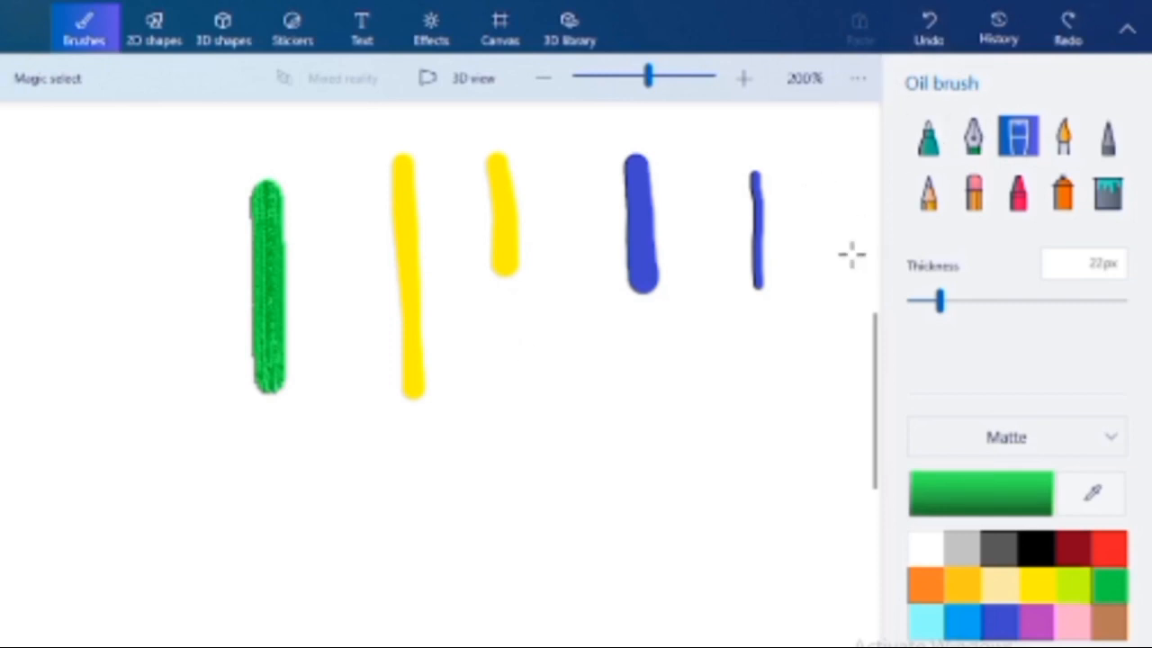
{"action": "left_click", "coordinate": [1069, 29]}
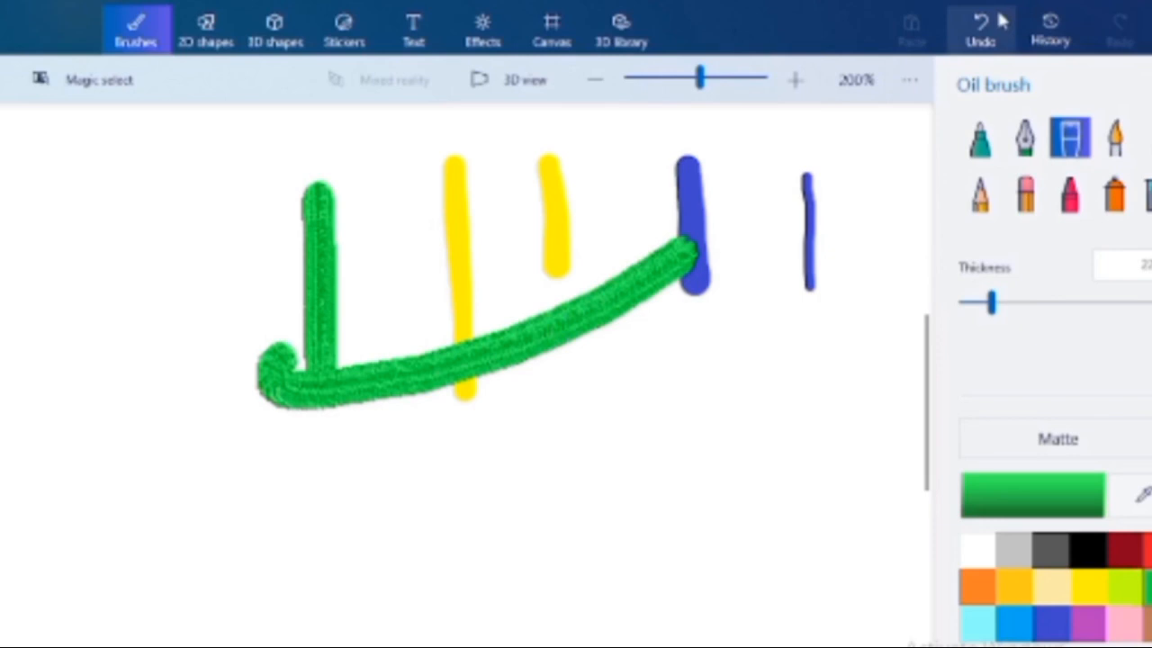
{"action": "left_click", "coordinate": [986, 29]}
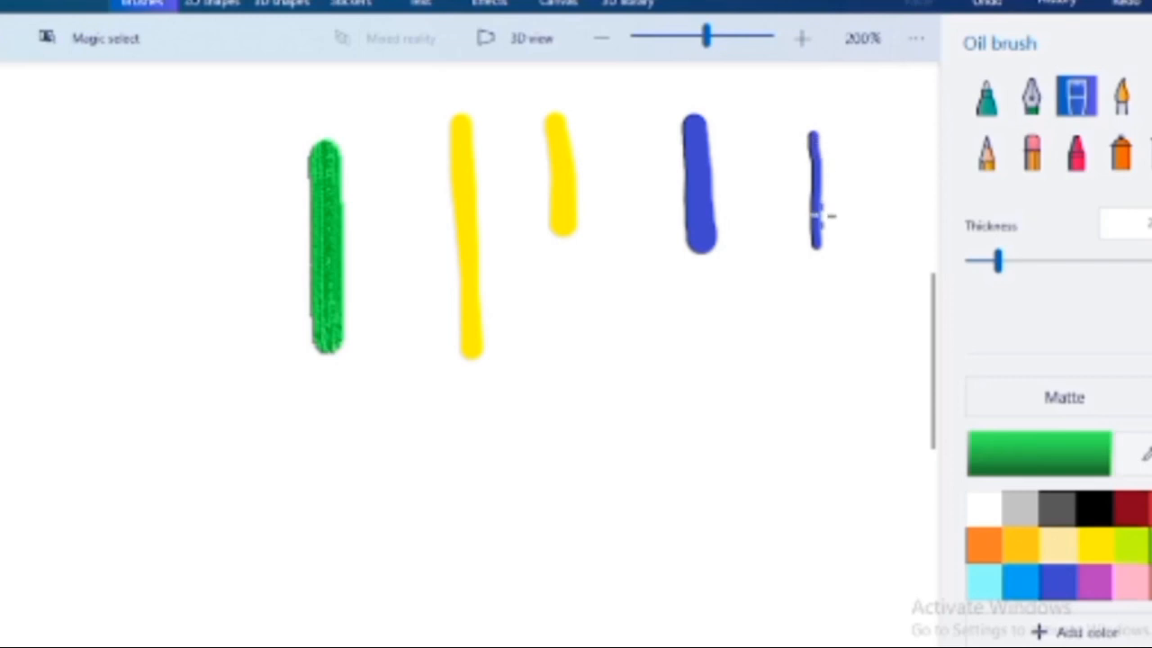
- Fill the canvas background with black using the Fill tool
{"action": "left_click", "coordinate": [1031, 95]}
{"action": "left_click", "coordinate": [1077, 99]}
{"action": "left_click", "coordinate": [1149, 151]}
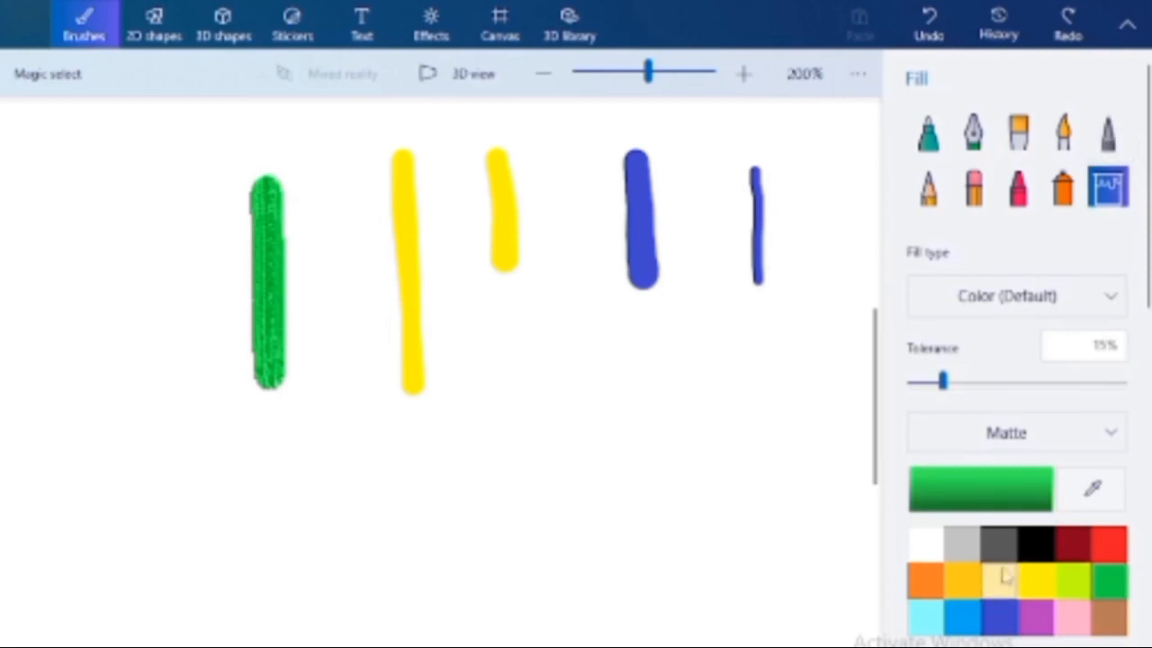
{"action": "left_click", "coordinate": [1035, 542]}
{"action": "left_click", "coordinate": [650, 388]}
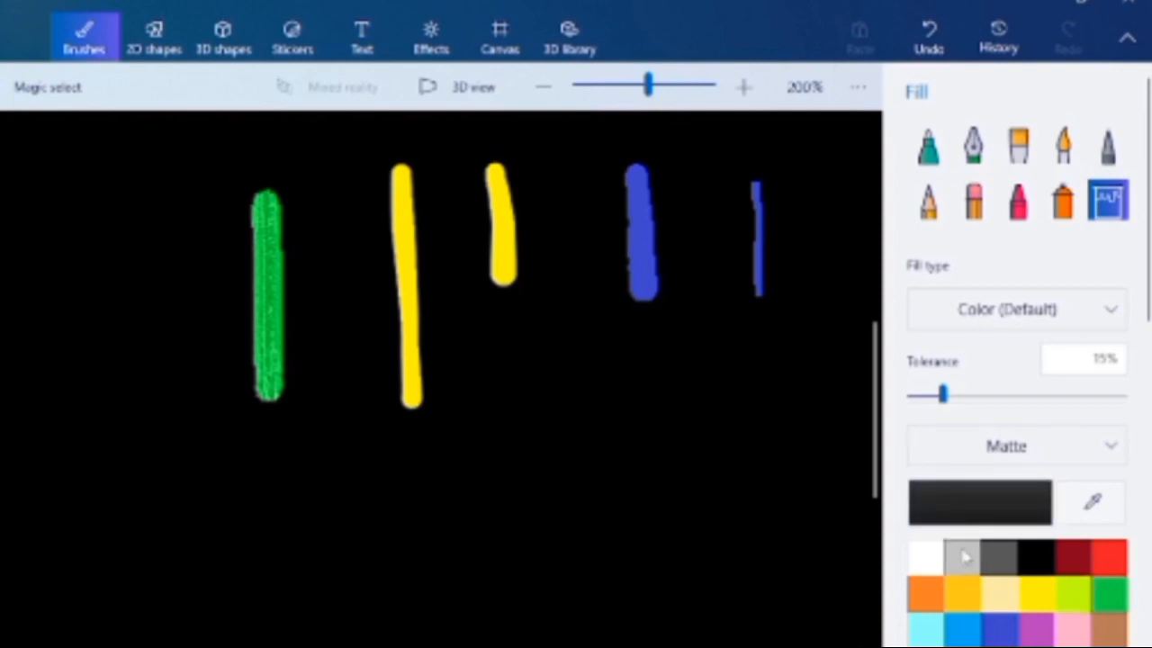
- Paint with the Oil brush a beige letter ب with one dot below and a light blue ت with two dots above
{"action": "left_click", "coordinate": [962, 589]}
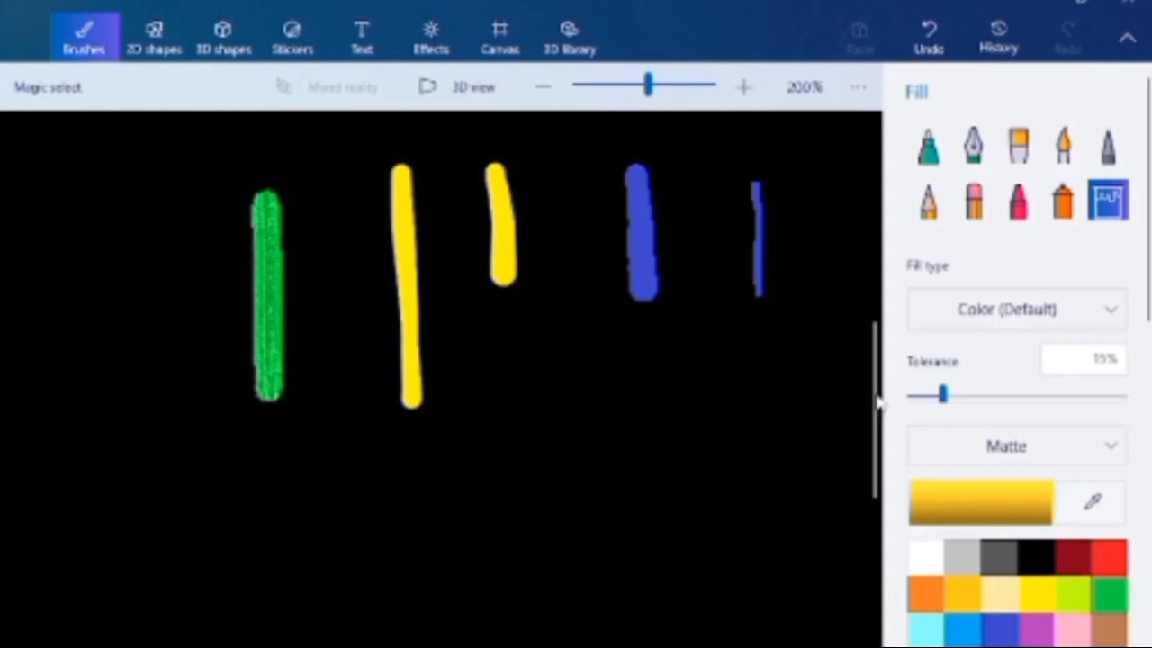
{"action": "left_click", "coordinate": [999, 563]}
{"action": "left_click", "coordinate": [1000, 598]}
{"action": "left_click_drag", "start_coordinate": [661, 539], "coordinate": [383, 545]}
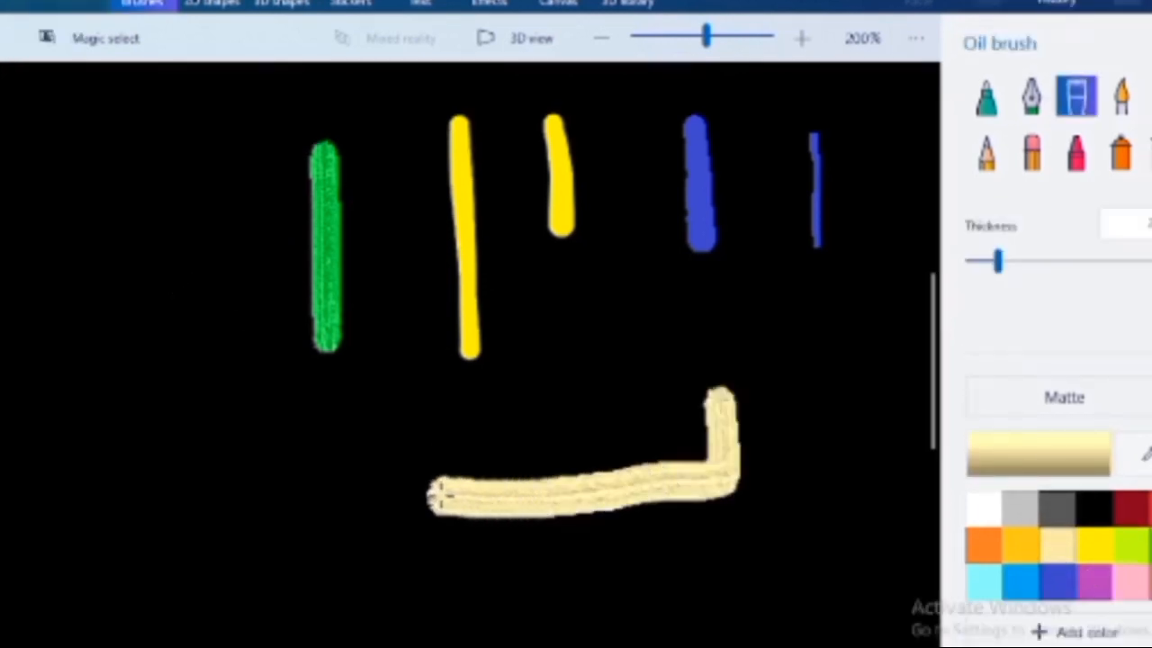
{"action": "mouse_move", "coordinate": [434, 496]}
{"action": "left_mouse_down"}
{"action": "mouse_move", "coordinate": [412, 459]}
{"action": "mouse_move", "coordinate": [422, 414]}
{"action": "left_mouse_up"}
{"action": "left_click", "coordinate": [570, 560]}
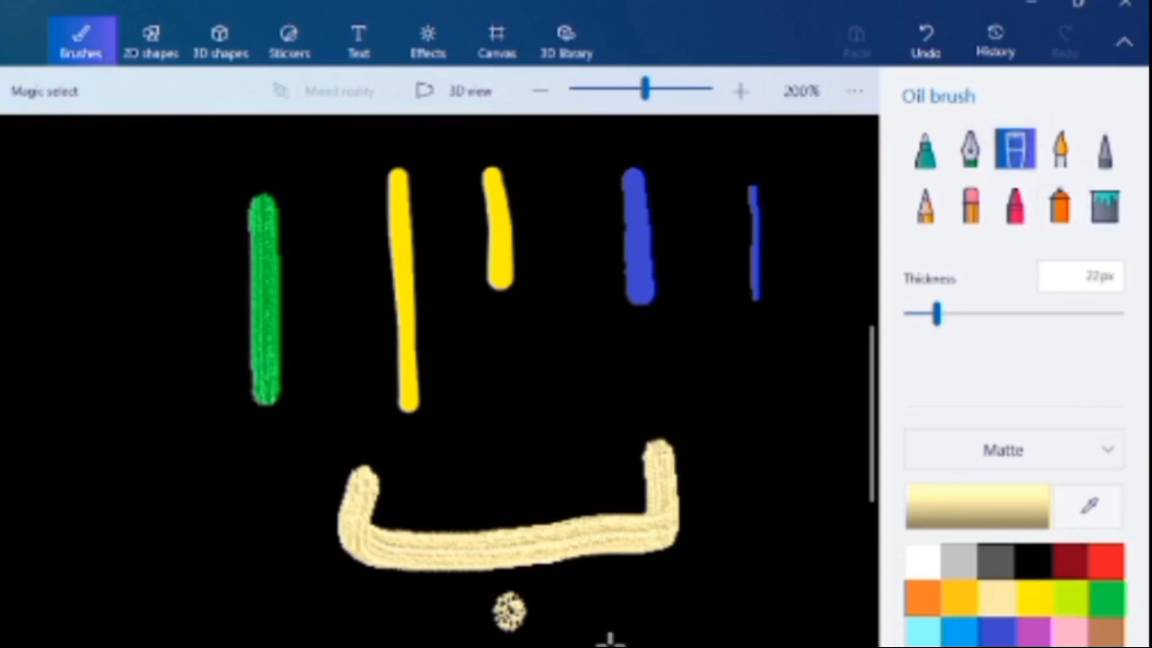
{"action": "left_click", "coordinate": [961, 634]}
{"action": "mouse_move", "coordinate": [277, 481]}
{"action": "left_mouse_down"}
{"action": "mouse_move", "coordinate": [279, 518]}
{"action": "mouse_move", "coordinate": [245, 530]}
{"action": "mouse_move", "coordinate": [69, 538]}
{"action": "left_mouse_up"}
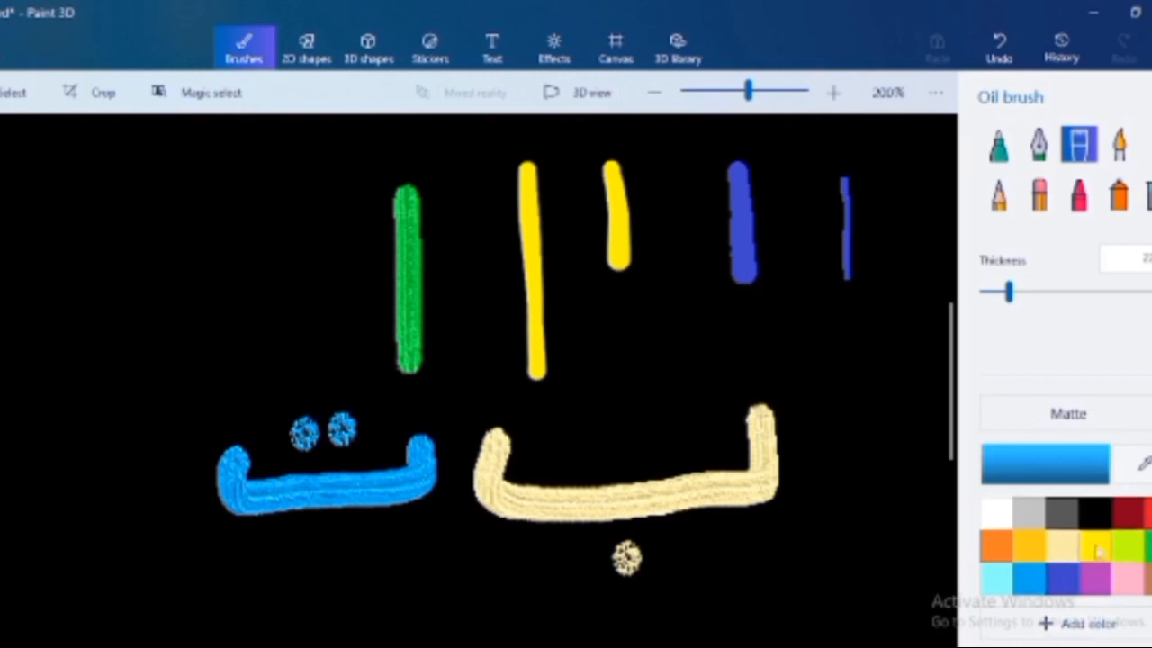
- Add the amber custom color f3c200 to the palette
{"action": "left_click", "coordinate": [1072, 629]}
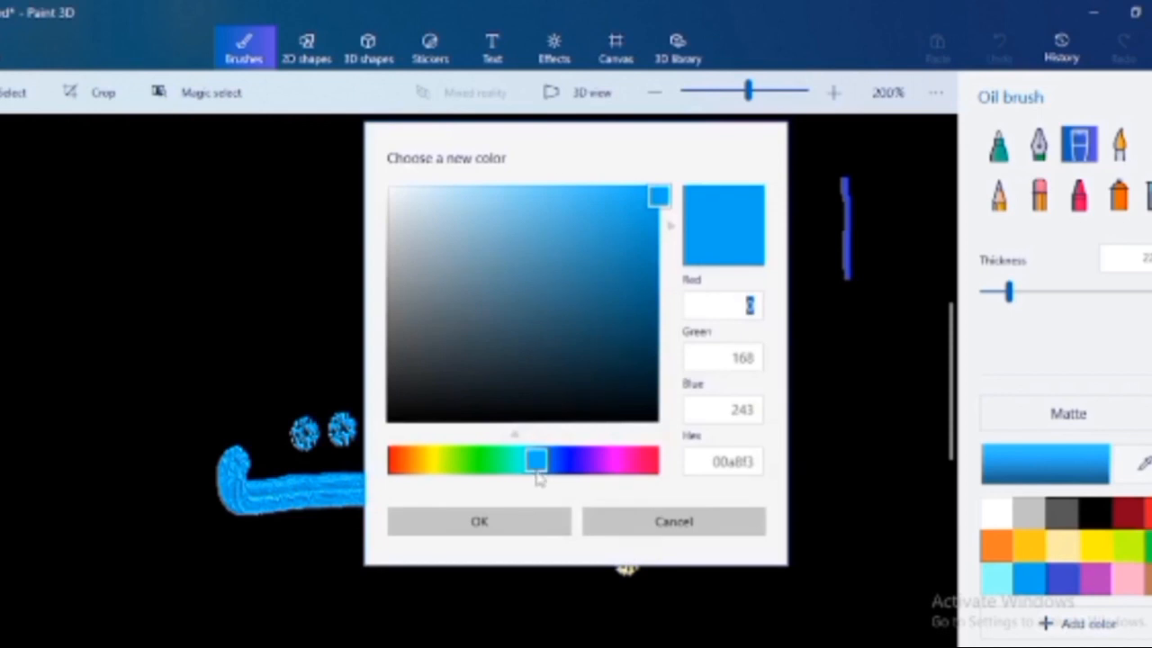
{"action": "left_click", "coordinate": [432, 461]}
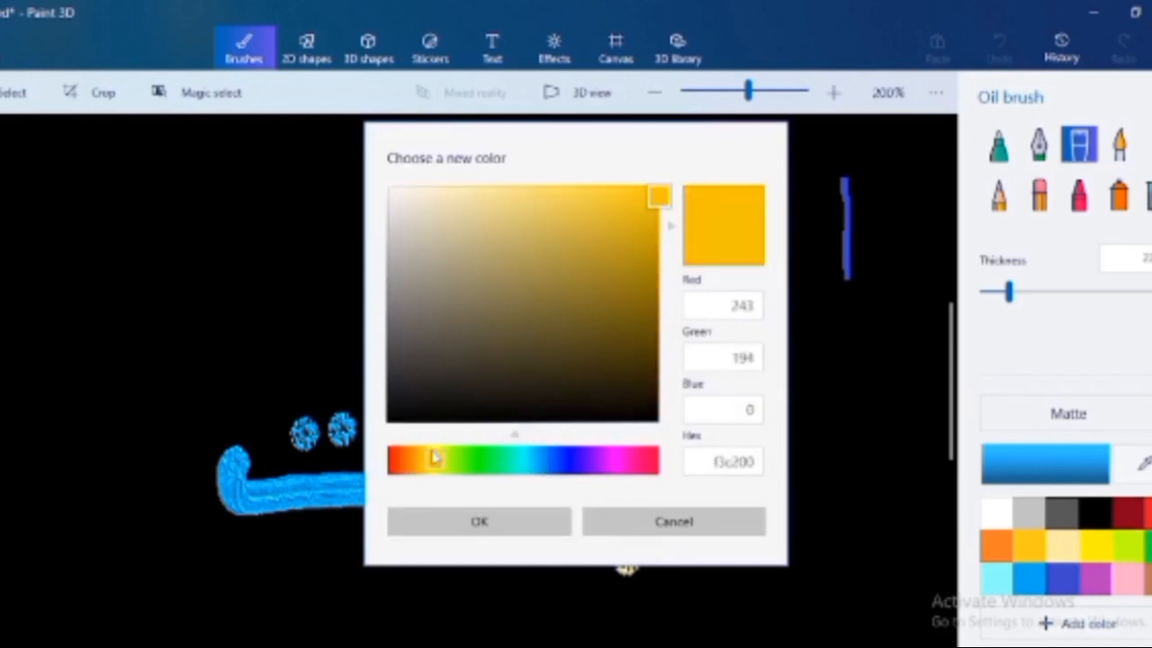
{"action": "left_click", "coordinate": [486, 527]}
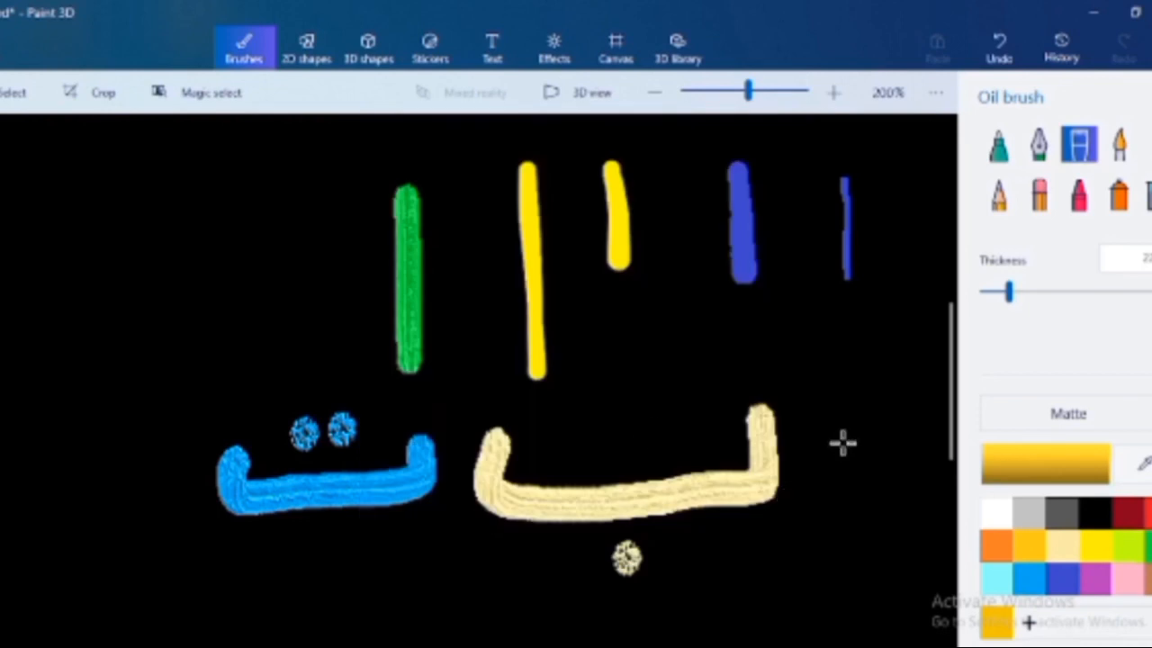
- Paint the letter ث in amber beside the green stroke, redoing its body once and adding three dots above
{"action": "mouse_move", "coordinate": [355, 255]}
{"action": "left_mouse_down"}
{"action": "mouse_move", "coordinate": [205, 285]}
{"action": "mouse_move", "coordinate": [126, 227]}
{"action": "left_mouse_up"}
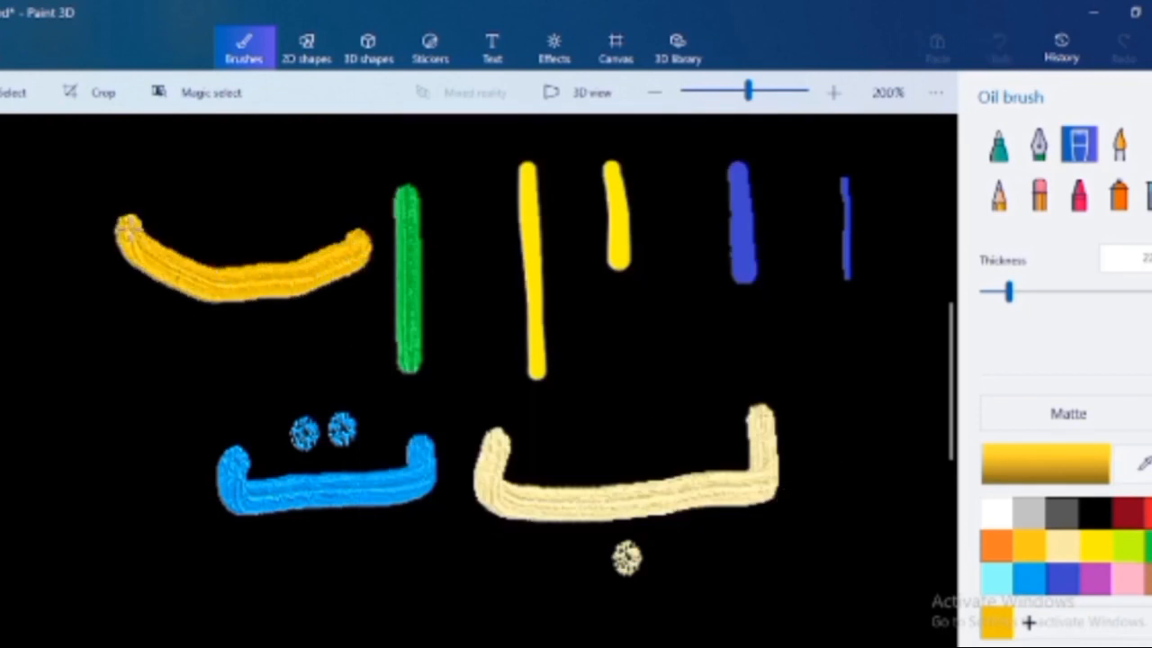
{"action": "key", "text": "ctrl+z"}
{"action": "mouse_move", "coordinate": [334, 239]}
{"action": "left_mouse_down"}
{"action": "mouse_move", "coordinate": [329, 270]}
{"action": "mouse_move", "coordinate": [311, 278]}
{"action": "mouse_move", "coordinate": [190, 269]}
{"action": "mouse_move", "coordinate": [149, 225]}
{"action": "left_mouse_up"}
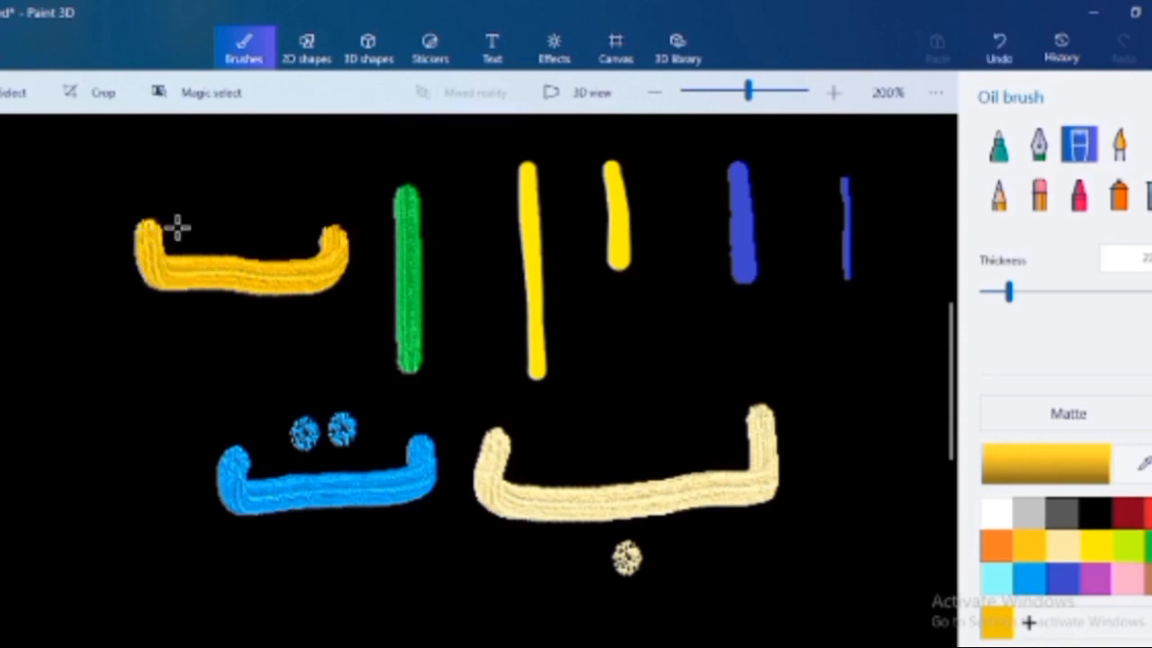
{"action": "left_click", "coordinate": [232, 206]}
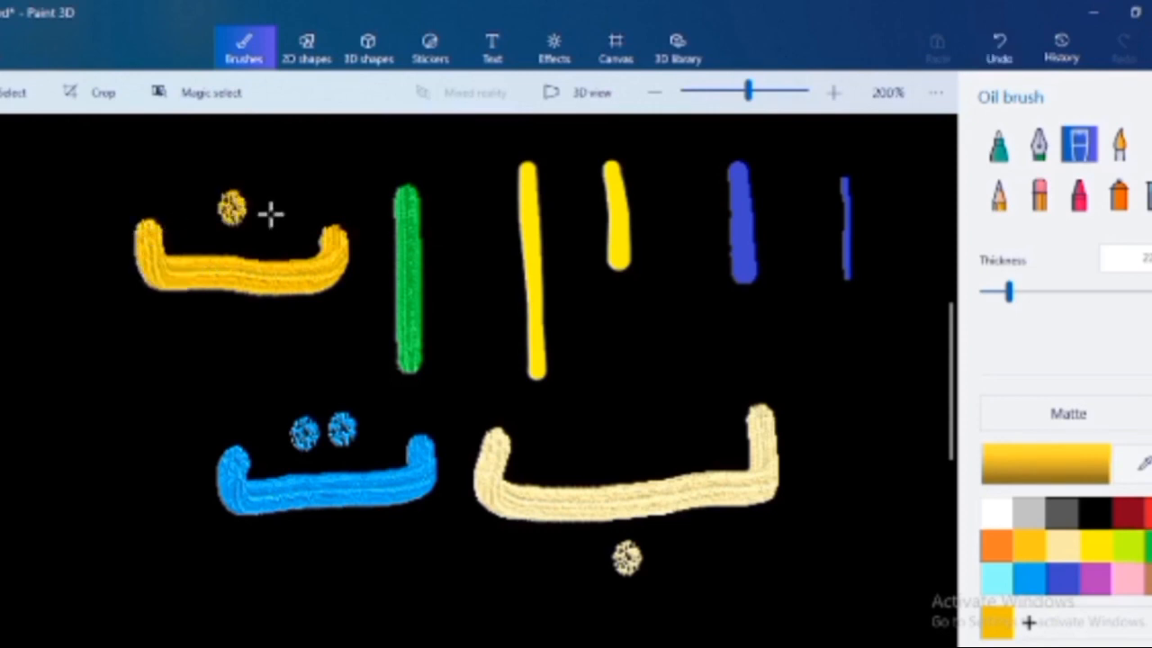
{"action": "left_click", "coordinate": [270, 207]}
{"action": "left_click", "coordinate": [251, 165]}
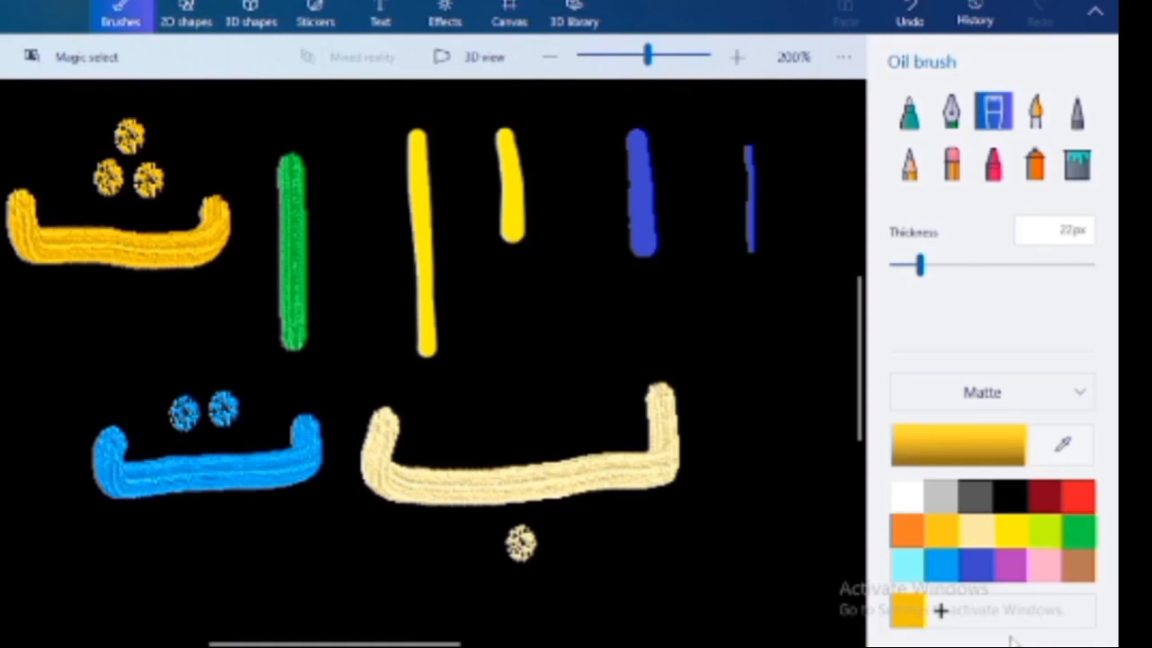
- Undo the painted letters, the black fill, and the green and yellow strokes, keeping only the two blue strokes
{"action": "double_click", "coordinate": [909, 16]}
{"action": "left_click", "coordinate": [909, 16]}
{"action": "double_click", "coordinate": [909, 16]}
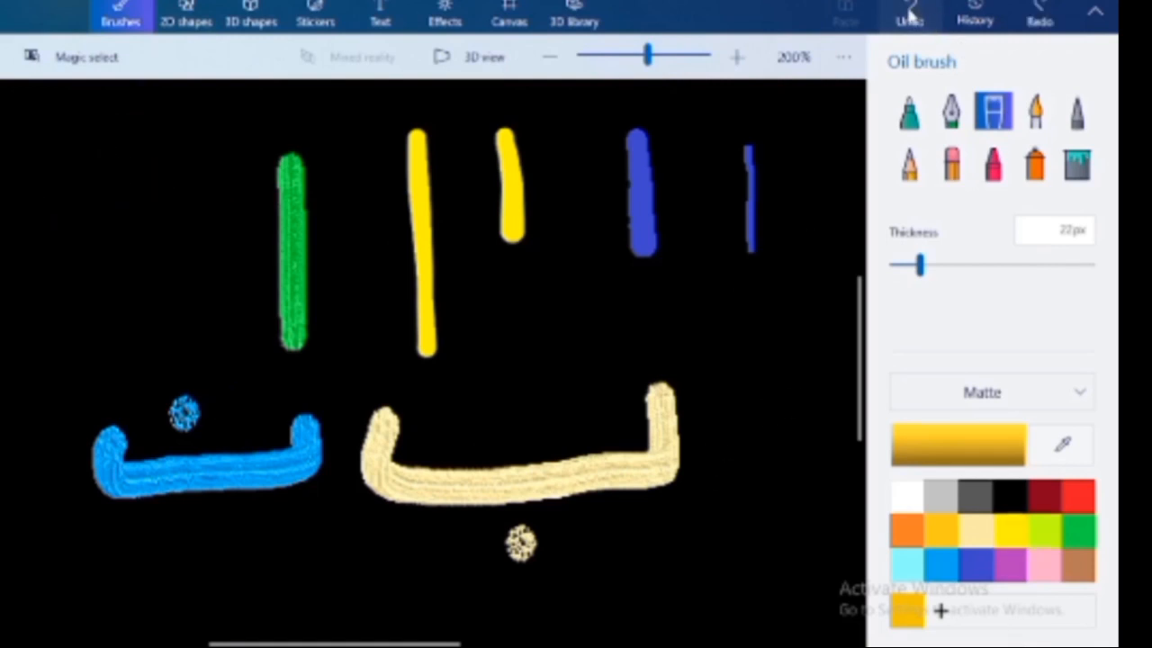
{"action": "left_click", "coordinate": [909, 16]}
{"action": "double_click", "coordinate": [909, 17]}
{"action": "double_click", "coordinate": [908, 16]}
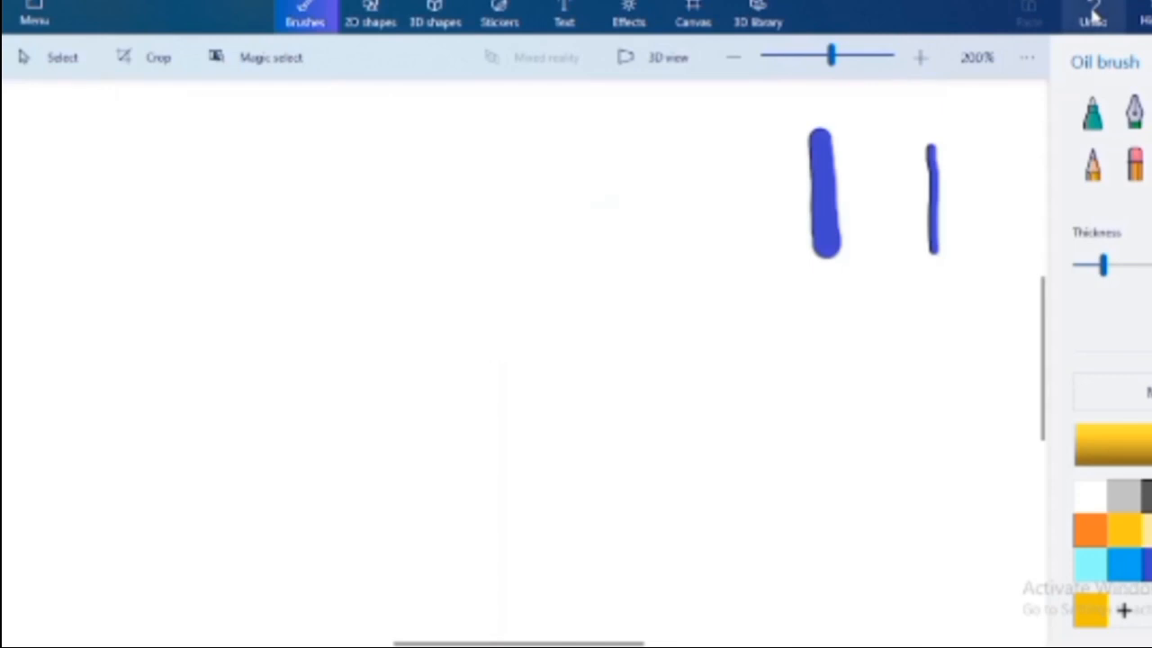
- Undo the two remaining blue strokes to clear the canvas
{"action": "left_click", "coordinate": [1093, 13]}
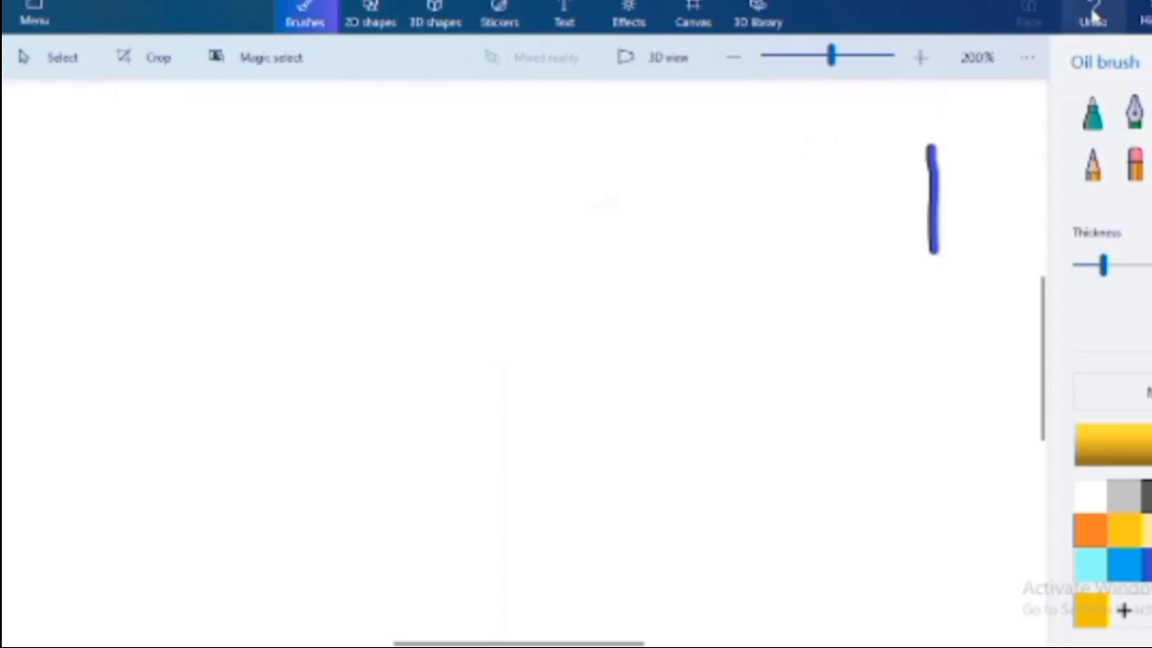
{"action": "left_click", "coordinate": [1086, 13]}
{"action": "left_click", "coordinate": [362, 20]}
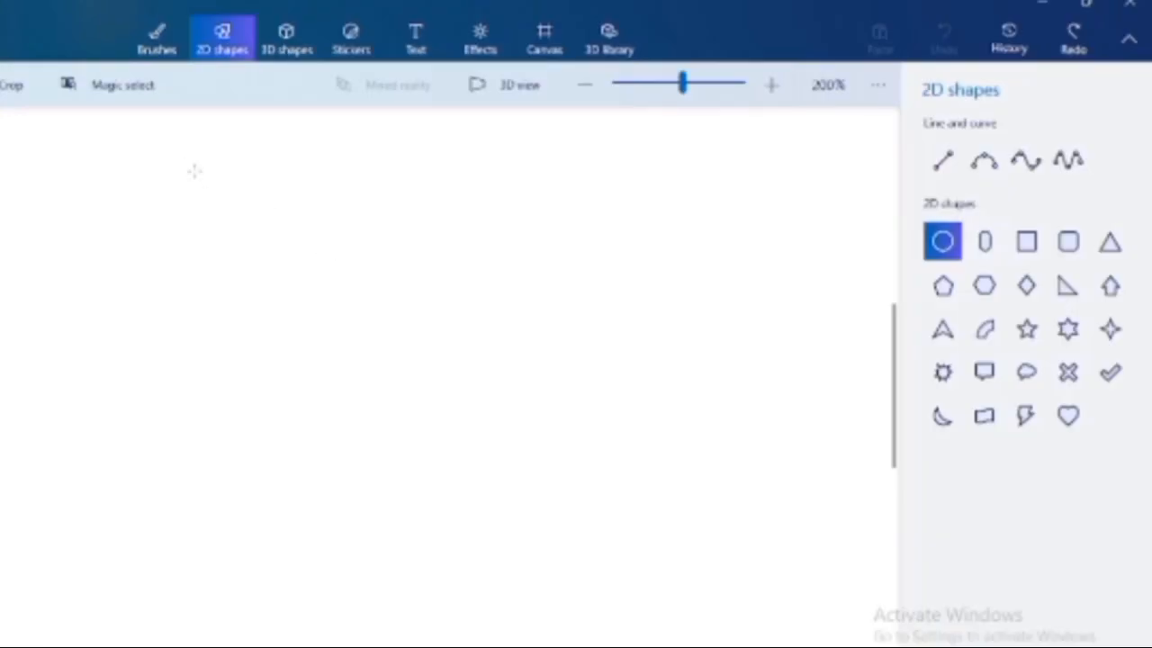
{"action": "left_click_drag", "start_coordinate": [194, 171], "coordinate": [532, 468]}
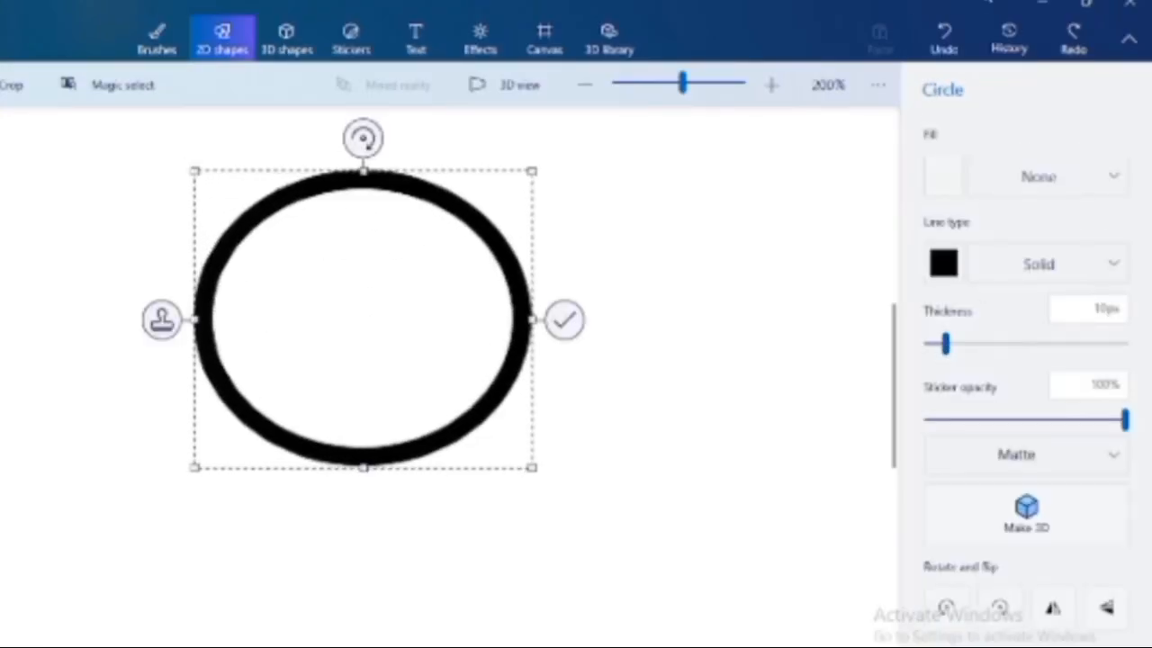
{"action": "left_click_drag", "start_coordinate": [417, 321], "coordinate": [463, 350]}
{"action": "left_click", "coordinate": [945, 45]}
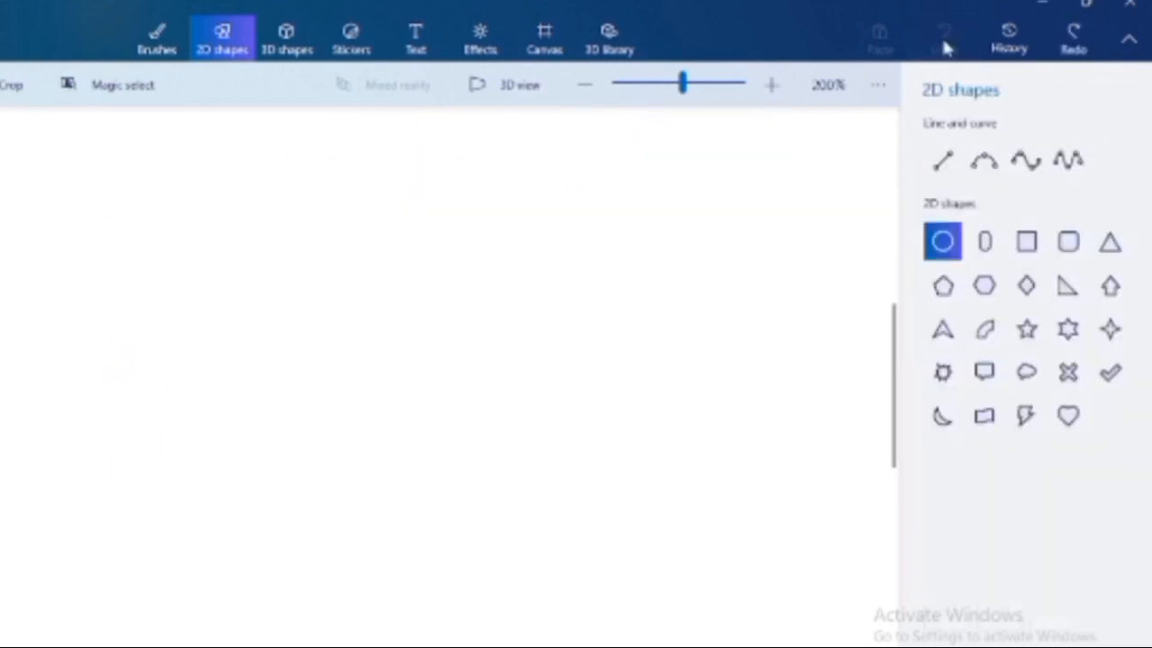
- Draw a large black-outlined 2D rectangle as a frame and paint a short vertical yellow Oil brush stroke in its upper-right corner
{"action": "left_click", "coordinate": [1026, 242]}
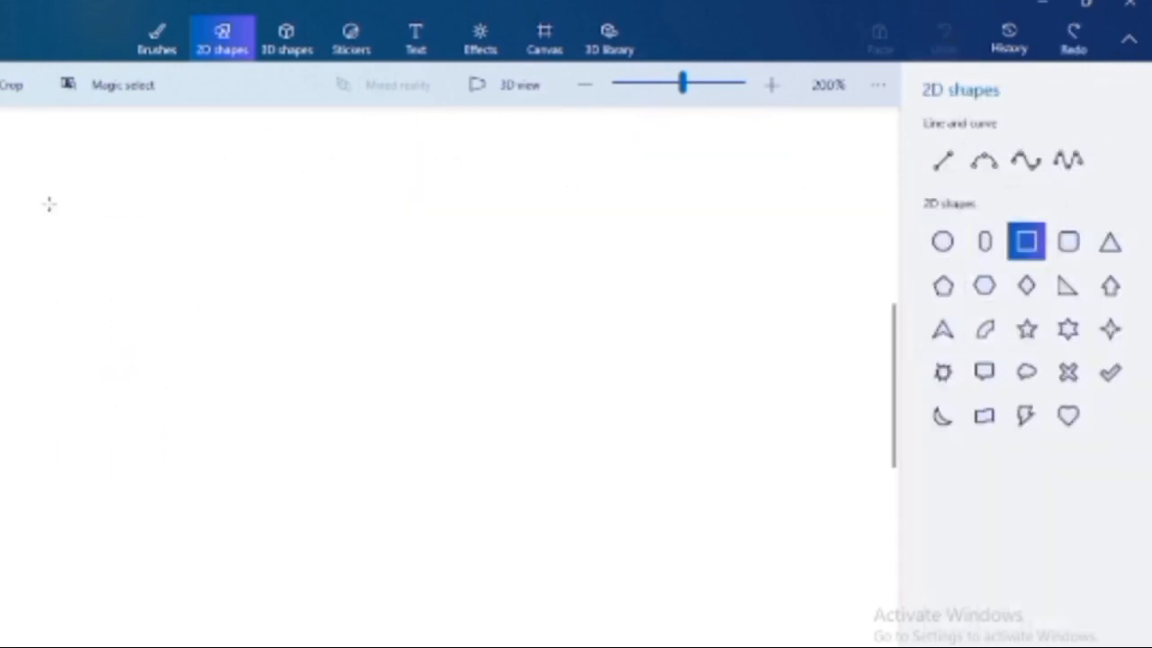
{"action": "left_click_drag", "start_coordinate": [2, 145], "coordinate": [839, 634]}
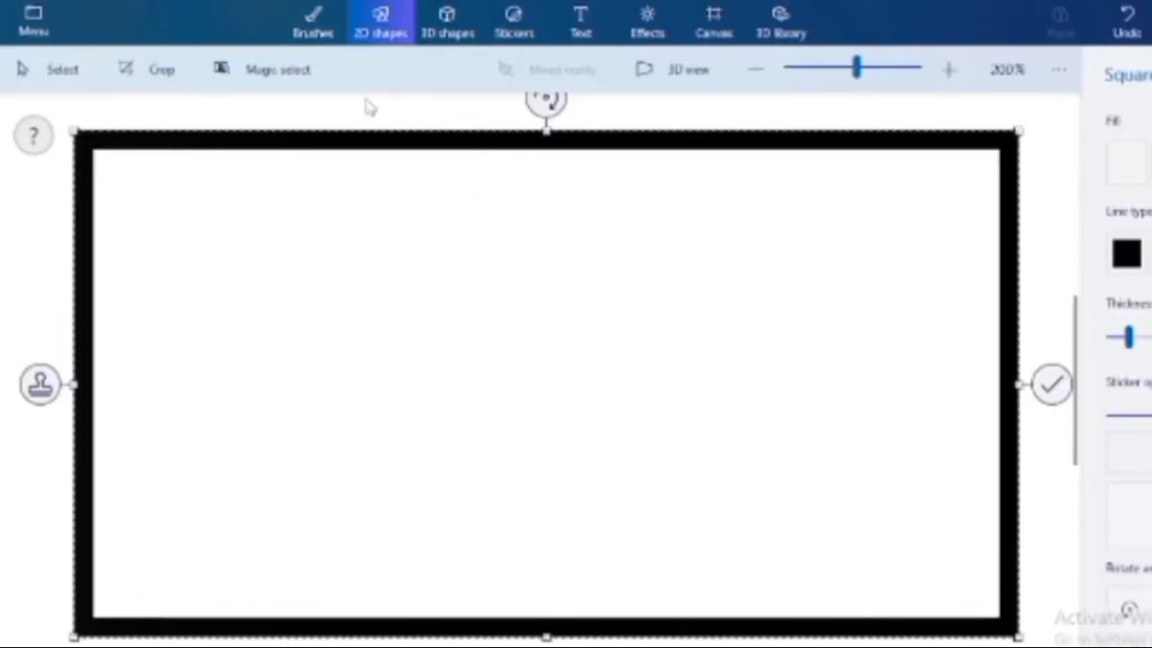
{"action": "key", "text": "Return"}
{"action": "left_click", "coordinate": [312, 38]}
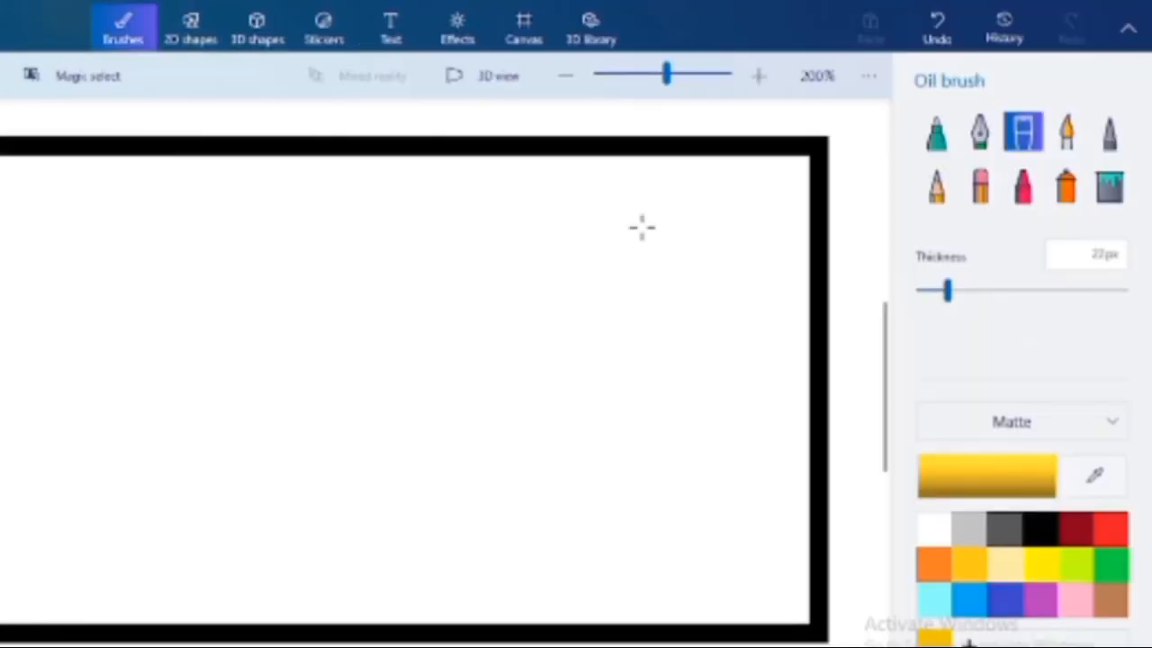
{"action": "left_click_drag", "start_coordinate": [725, 189], "coordinate": [729, 270]}
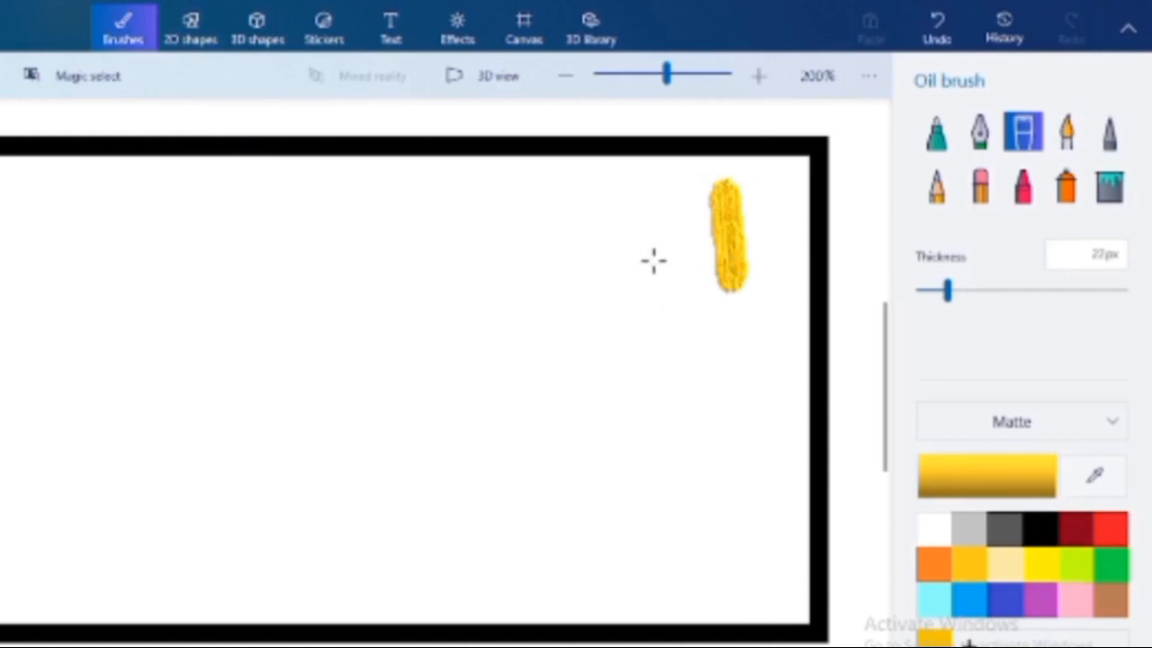
- Add a small black five-point 2D star in the upper-left corner of the rectangular frame
{"action": "left_click", "coordinate": [191, 33]}
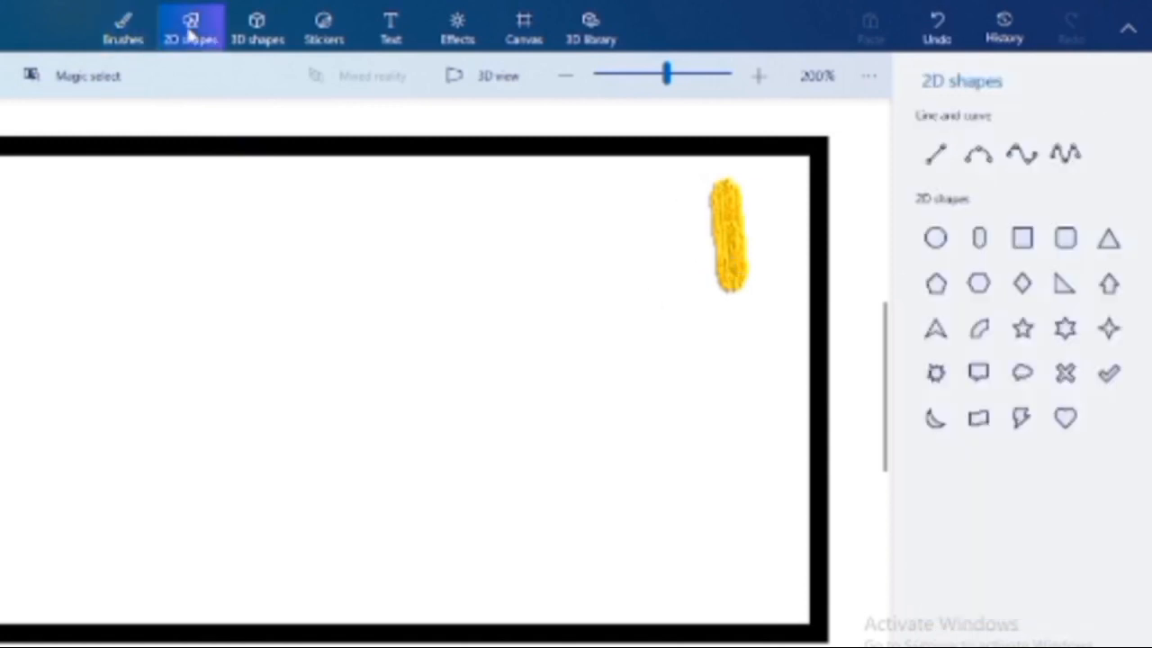
{"action": "left_click", "coordinate": [1022, 332]}
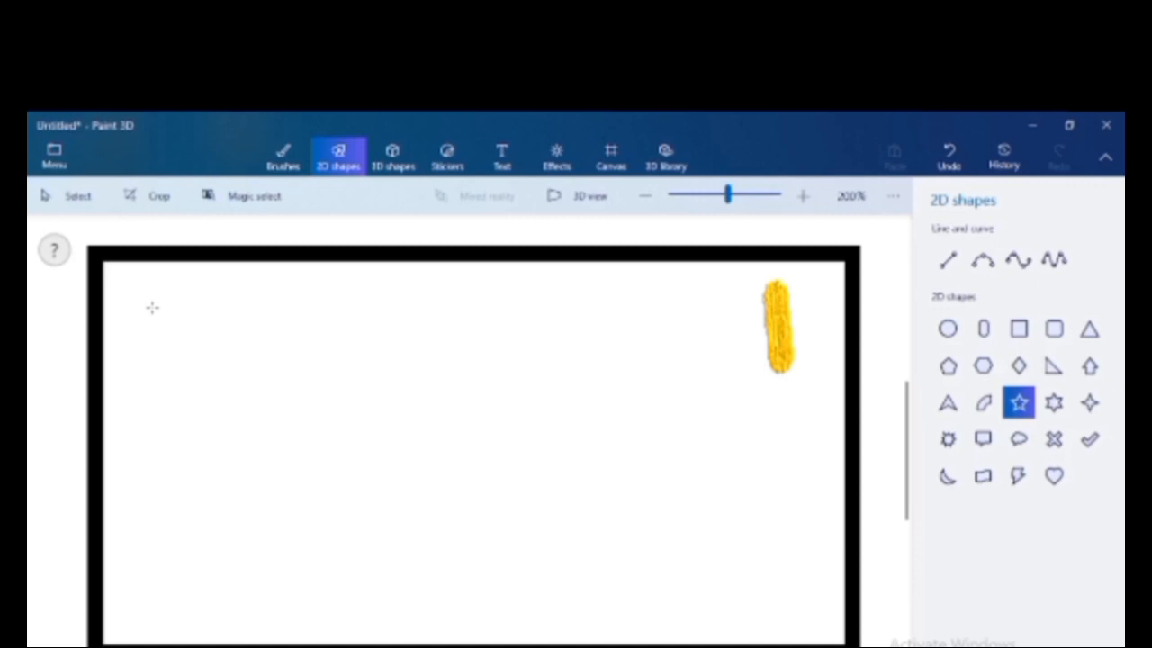
{"action": "left_click_drag", "start_coordinate": [132, 282], "coordinate": [191, 326]}
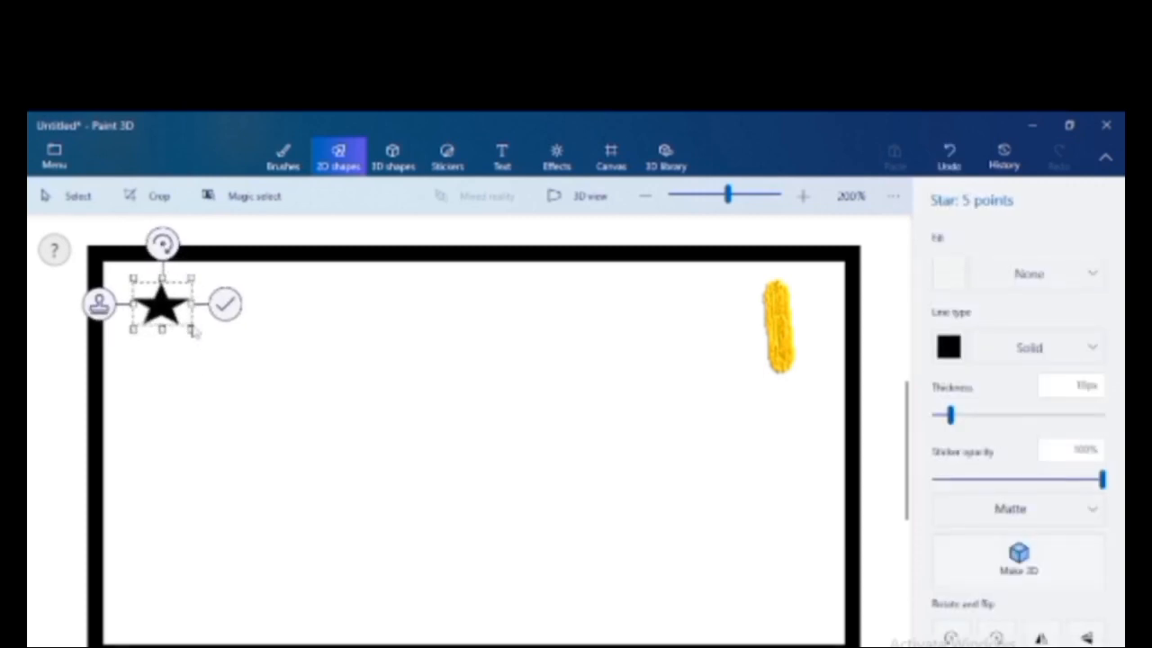
{"action": "left_click", "coordinate": [240, 364]}
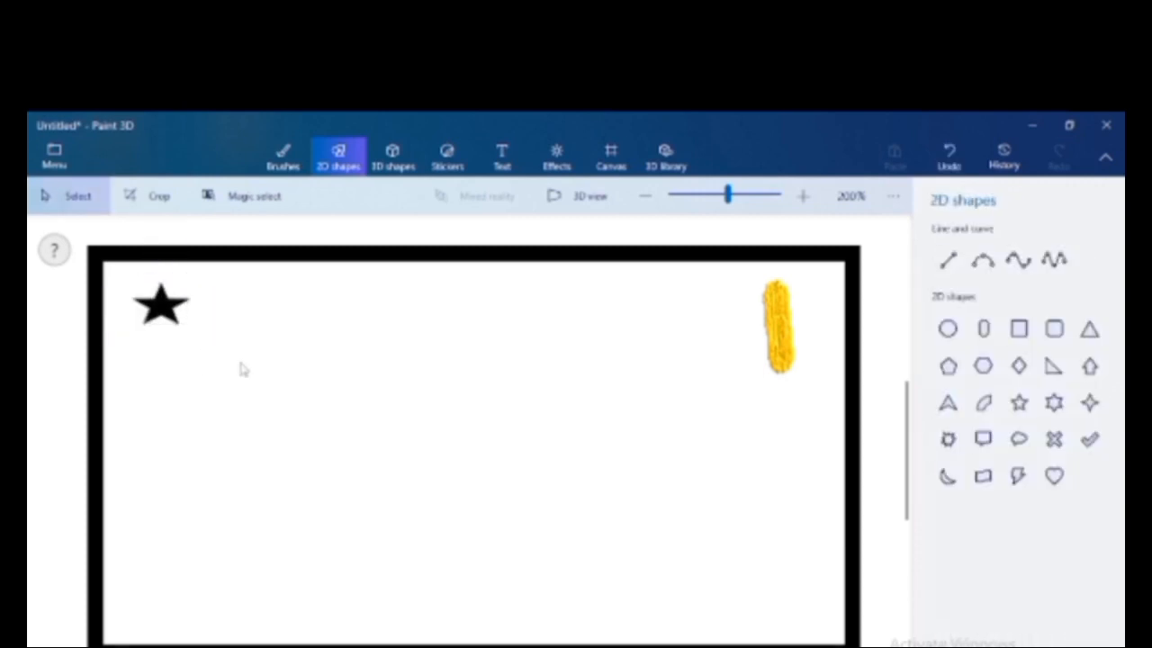
- Add a yellow 3D fish model just left of the yellow brush stroke
{"action": "left_click", "coordinate": [393, 154]}
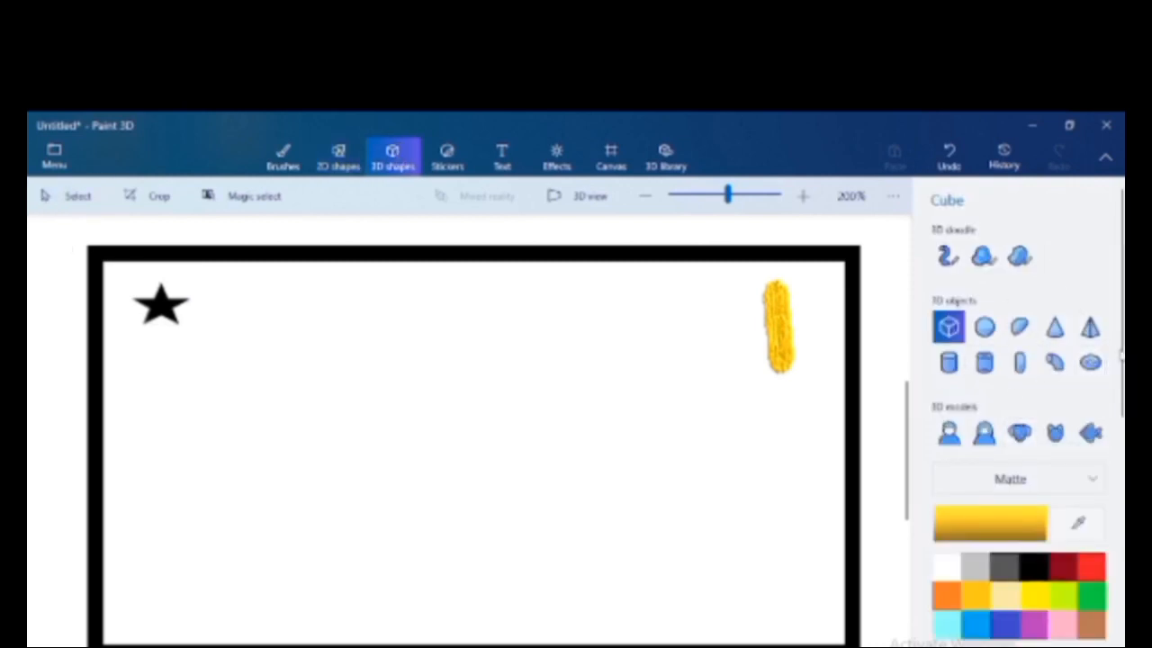
{"action": "left_click_drag", "start_coordinate": [1121, 356], "coordinate": [1121, 383]}
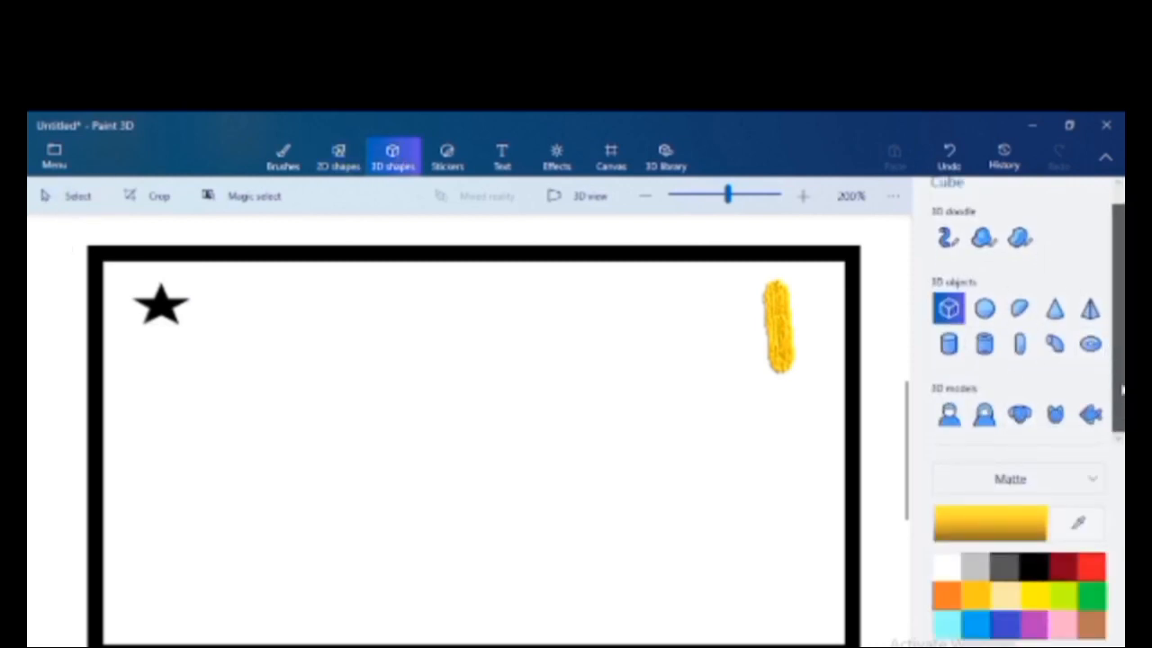
{"action": "left_click", "coordinate": [1086, 419]}
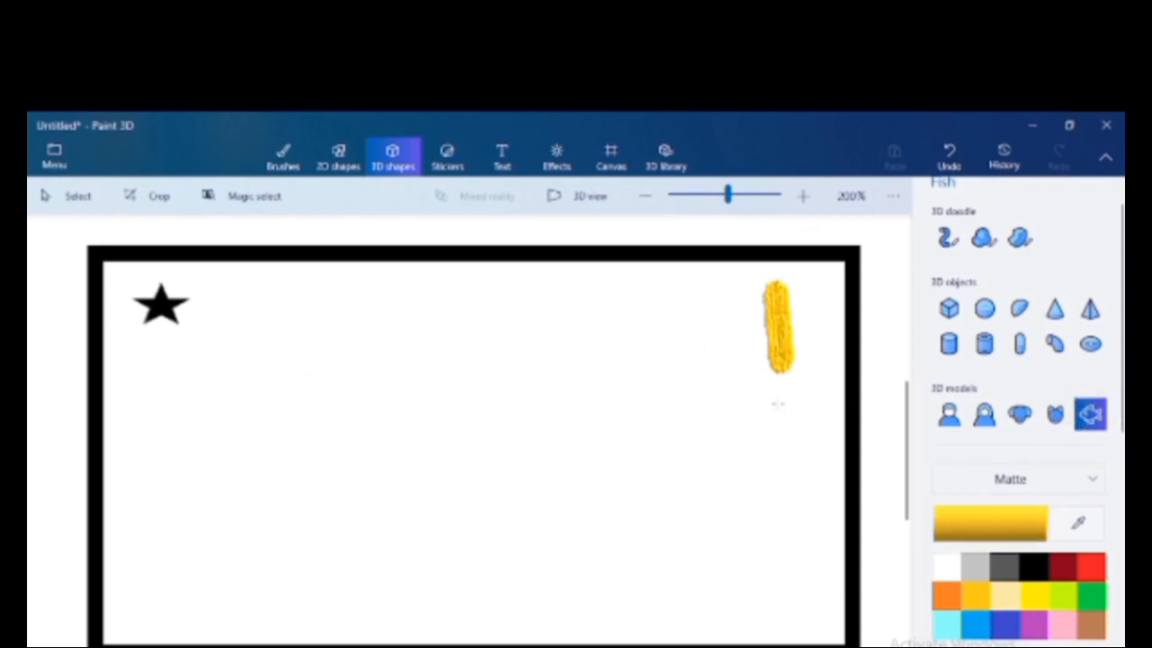
{"action": "left_click_drag", "start_coordinate": [637, 292], "coordinate": [753, 417]}
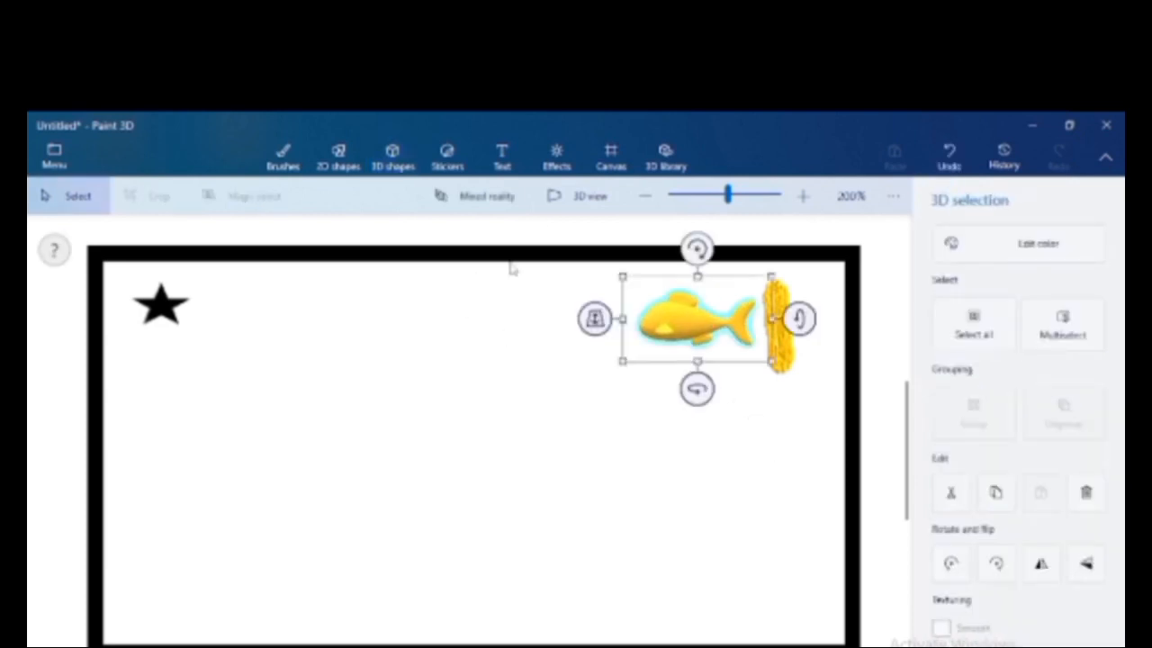
{"action": "left_click", "coordinate": [565, 373]}
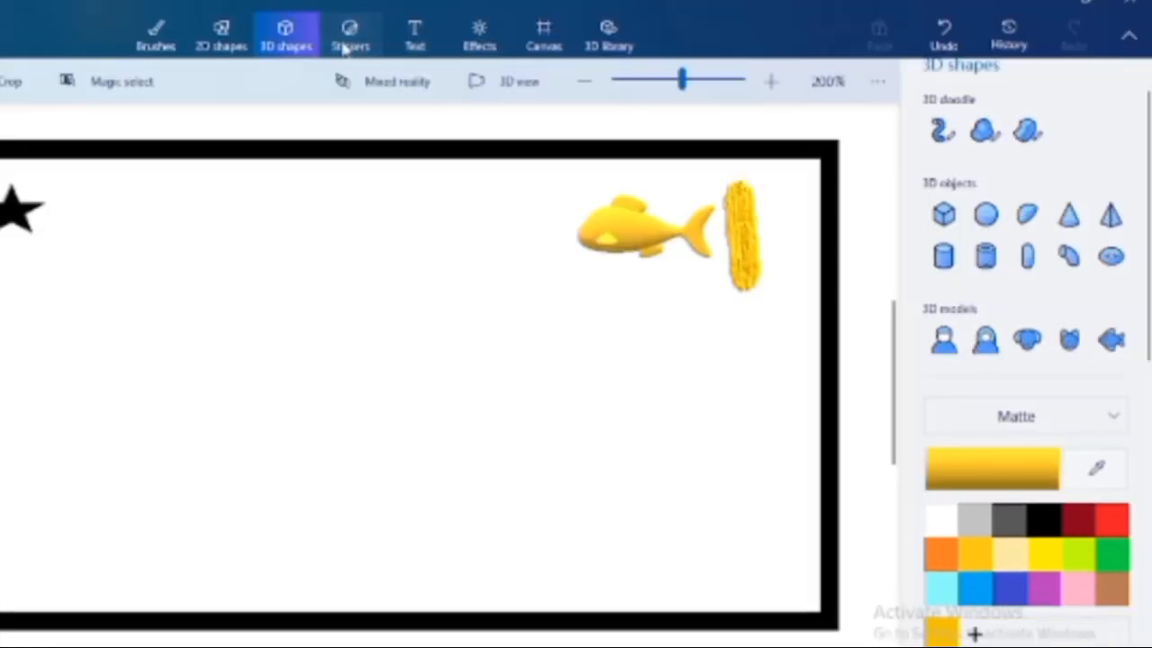
- Place a lollipop sticker below the fish and a smiling yellow star sticker in the lower-left part of the frame
{"action": "left_click", "coordinate": [447, 157]}
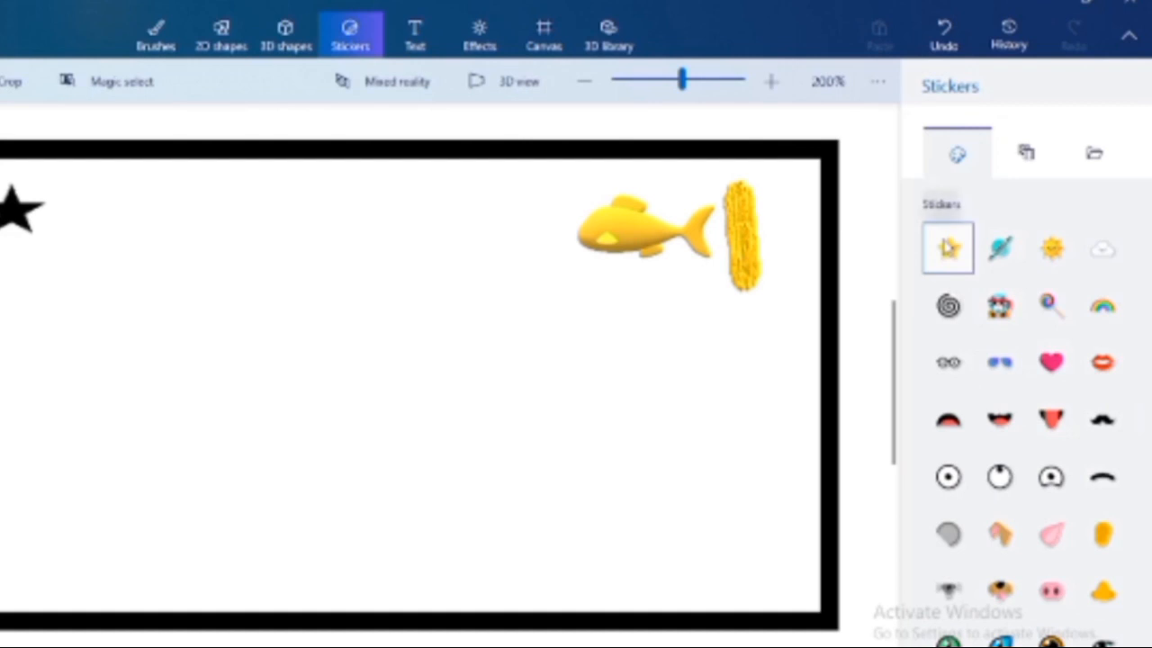
{"action": "left_click", "coordinate": [1050, 305]}
{"action": "left_click_drag", "start_coordinate": [676, 360], "coordinate": [833, 527]}
{"action": "left_click_drag", "start_coordinate": [737, 400], "coordinate": [666, 396]}
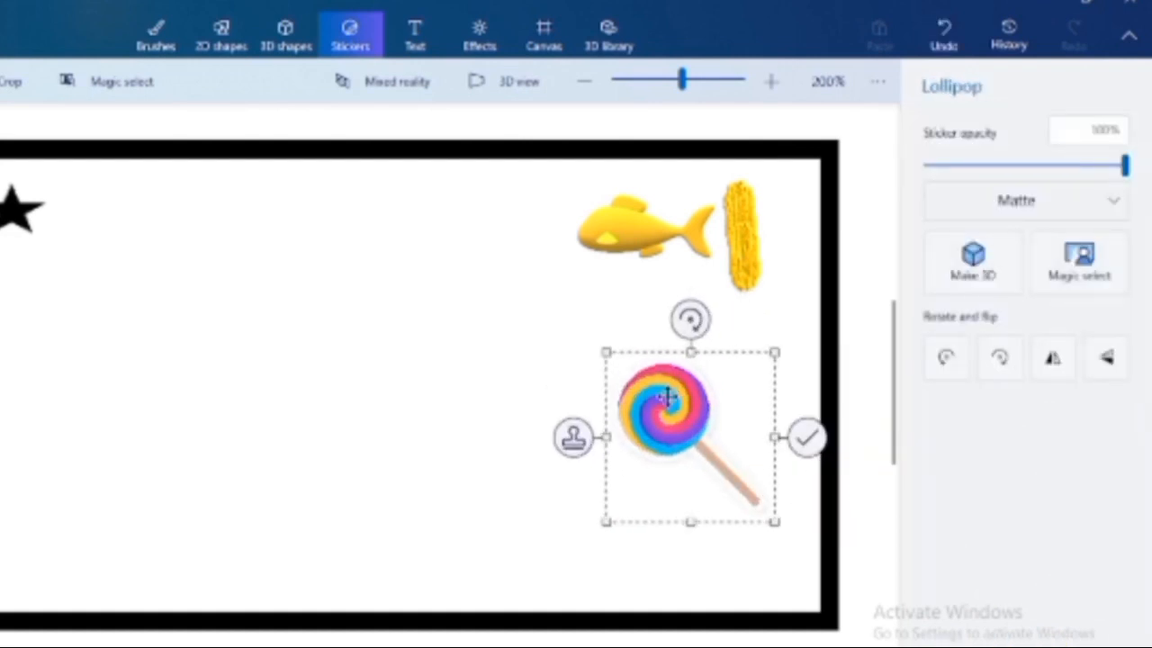
{"action": "left_click", "coordinate": [396, 333]}
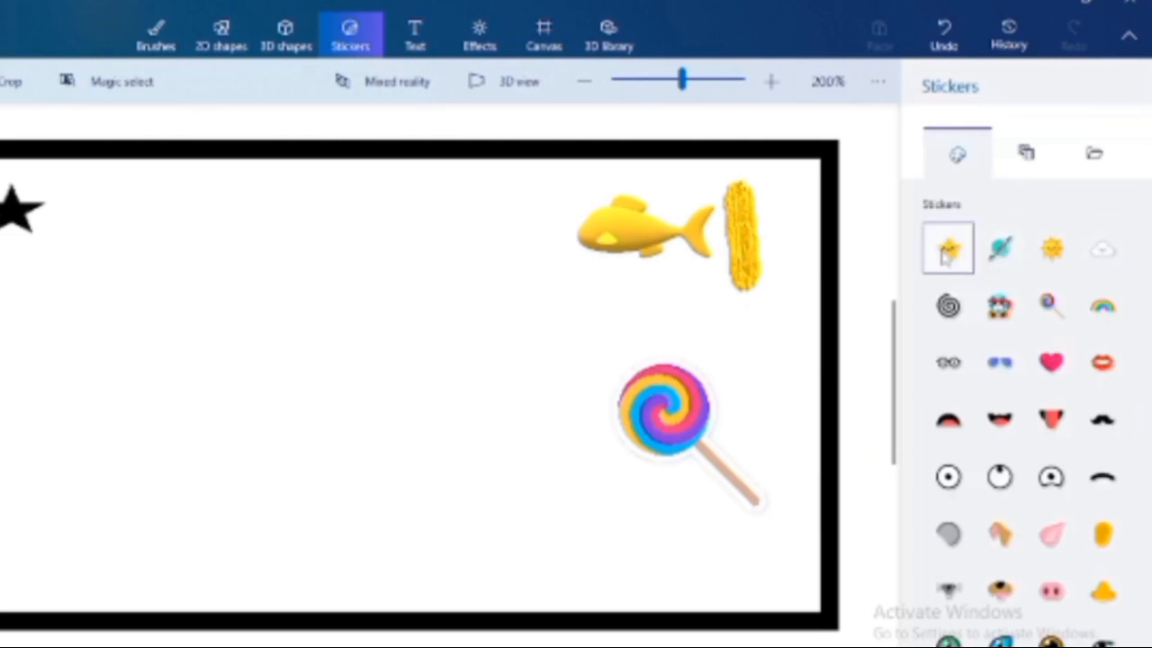
{"action": "left_click_drag", "start_coordinate": [20, 369], "coordinate": [132, 548]}
{"action": "left_click", "coordinate": [298, 397]}
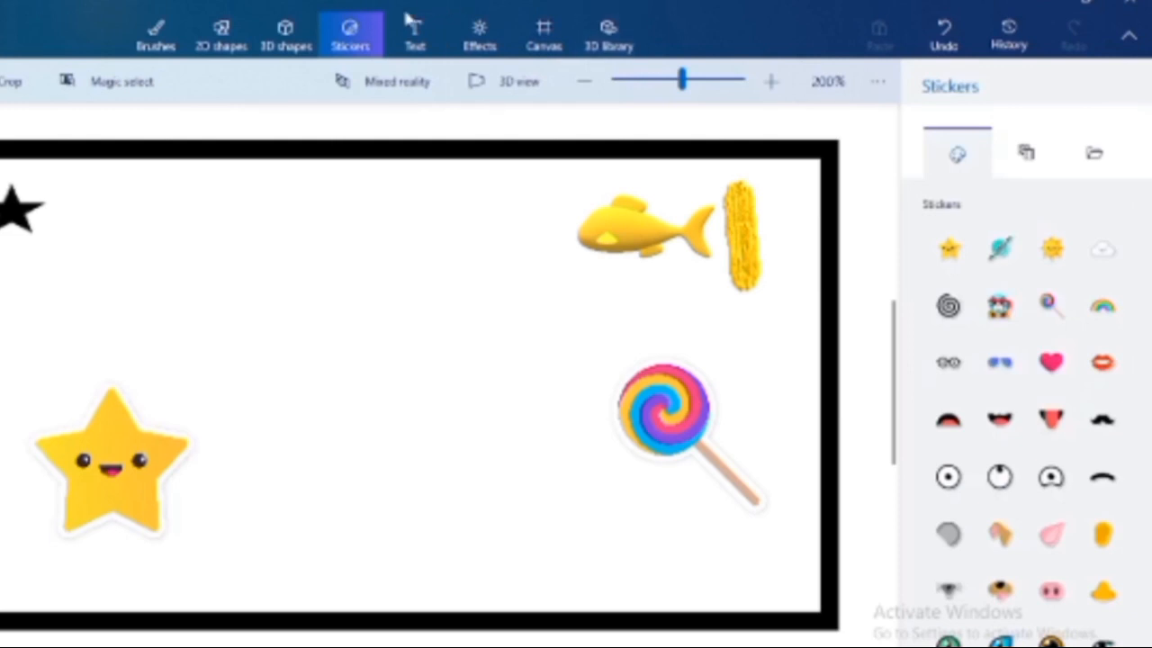
- Create a 2D text box between the black star and the fish, with its text set to size 20 and bold
{"action": "left_click", "coordinate": [419, 45]}
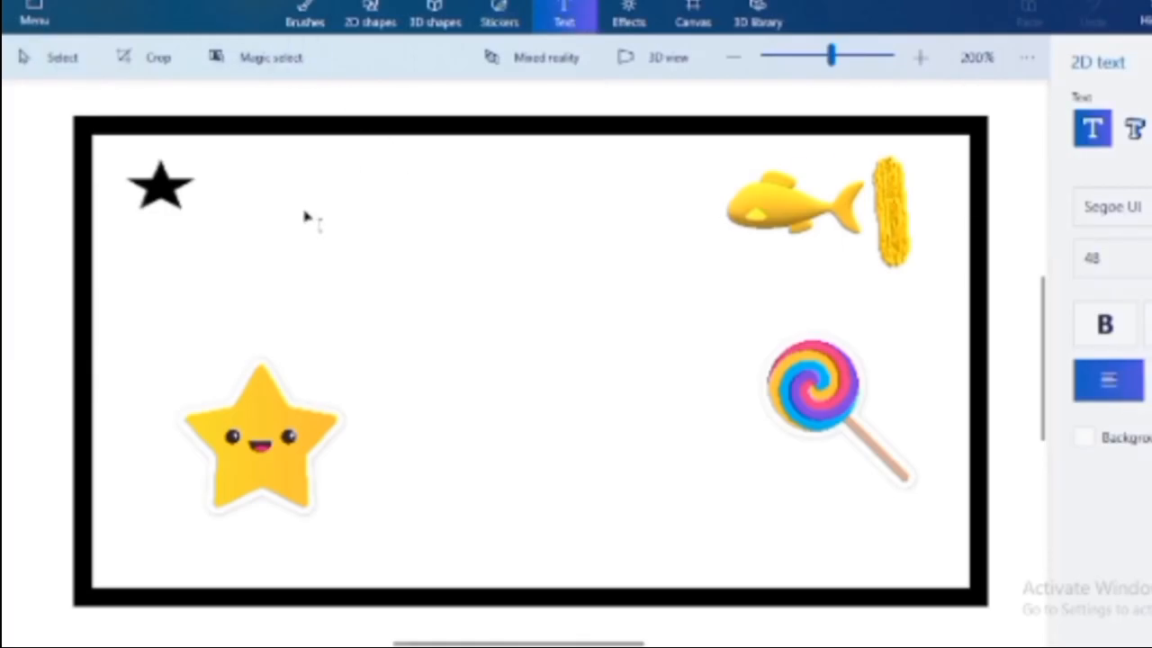
{"action": "left_click_drag", "start_coordinate": [303, 216], "coordinate": [817, 386]}
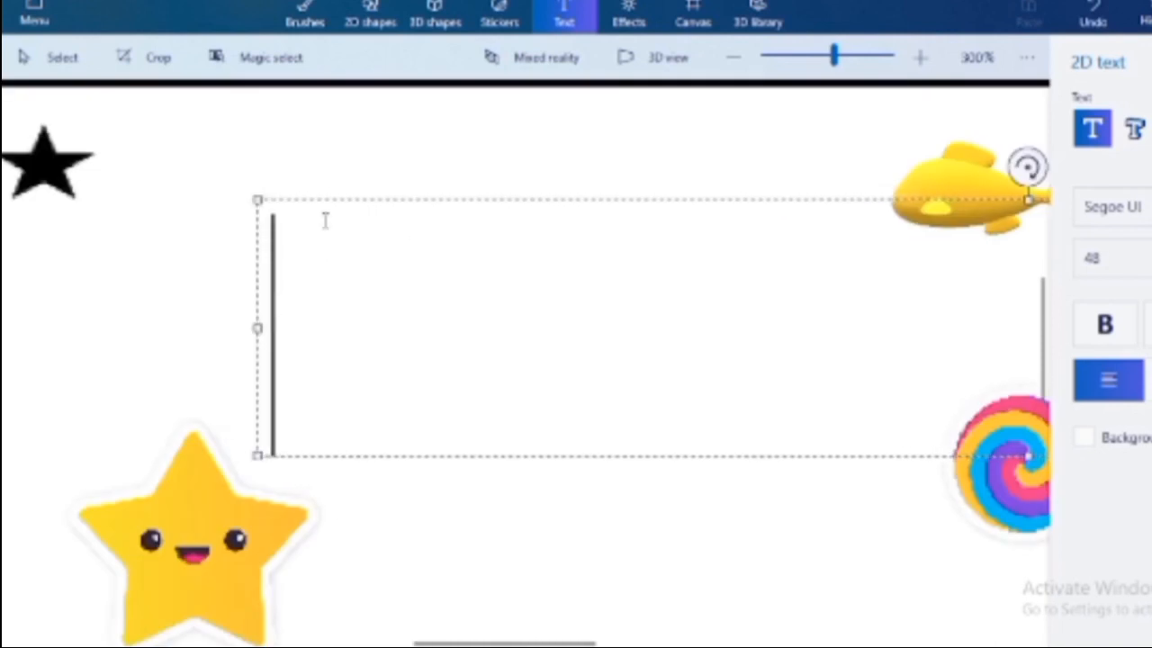
{"action": "left_click_drag", "start_coordinate": [322, 455], "coordinate": [238, 354]}
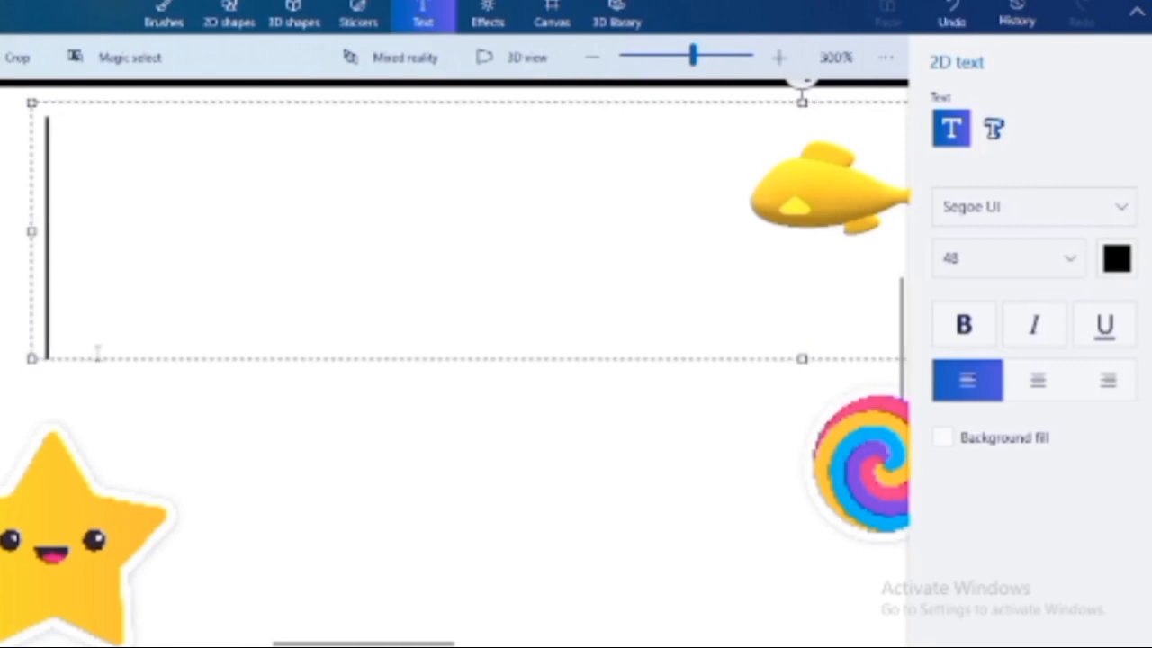
{"action": "left_click", "coordinate": [1069, 262]}
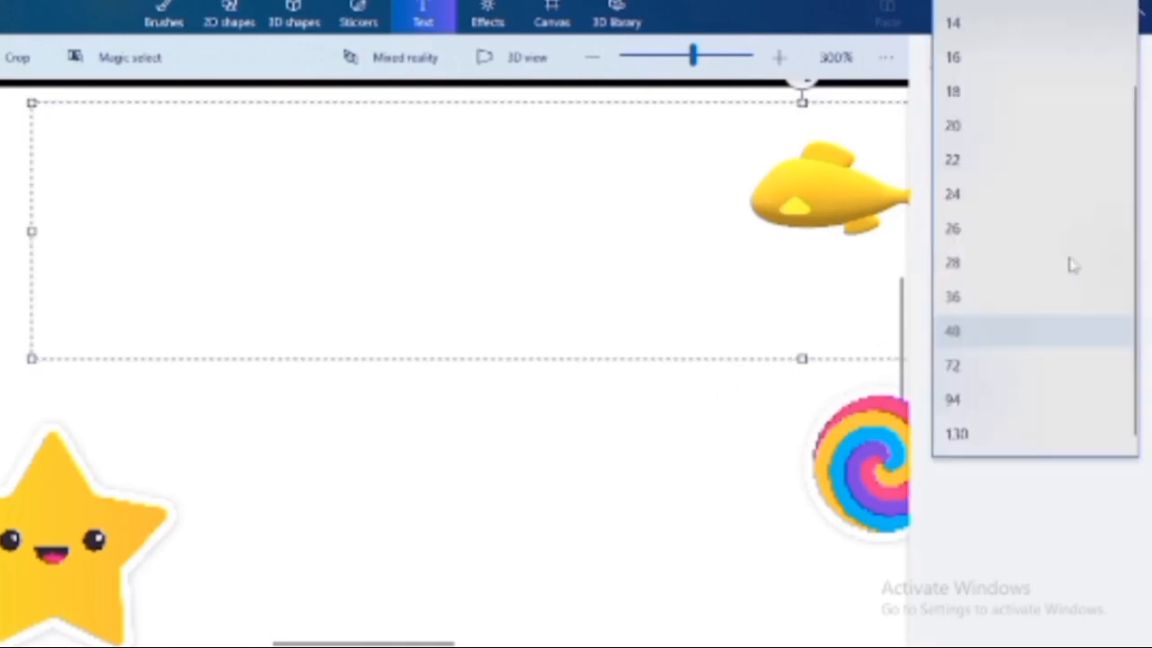
{"action": "left_click", "coordinate": [1008, 134]}
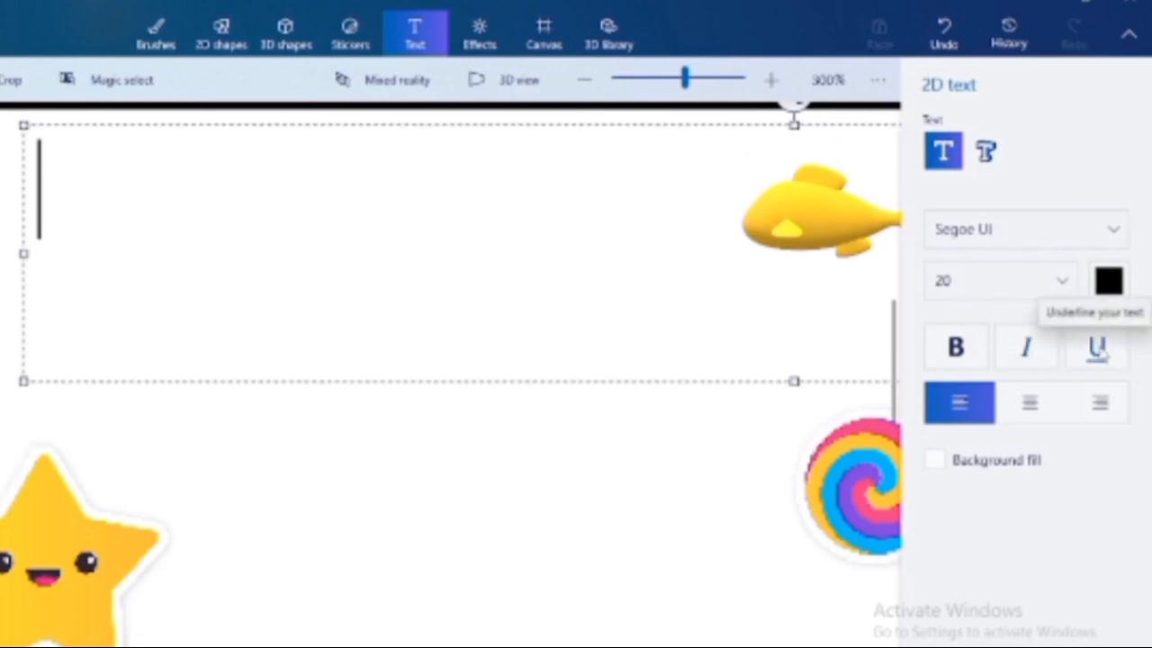
{"action": "left_click", "coordinate": [956, 348]}
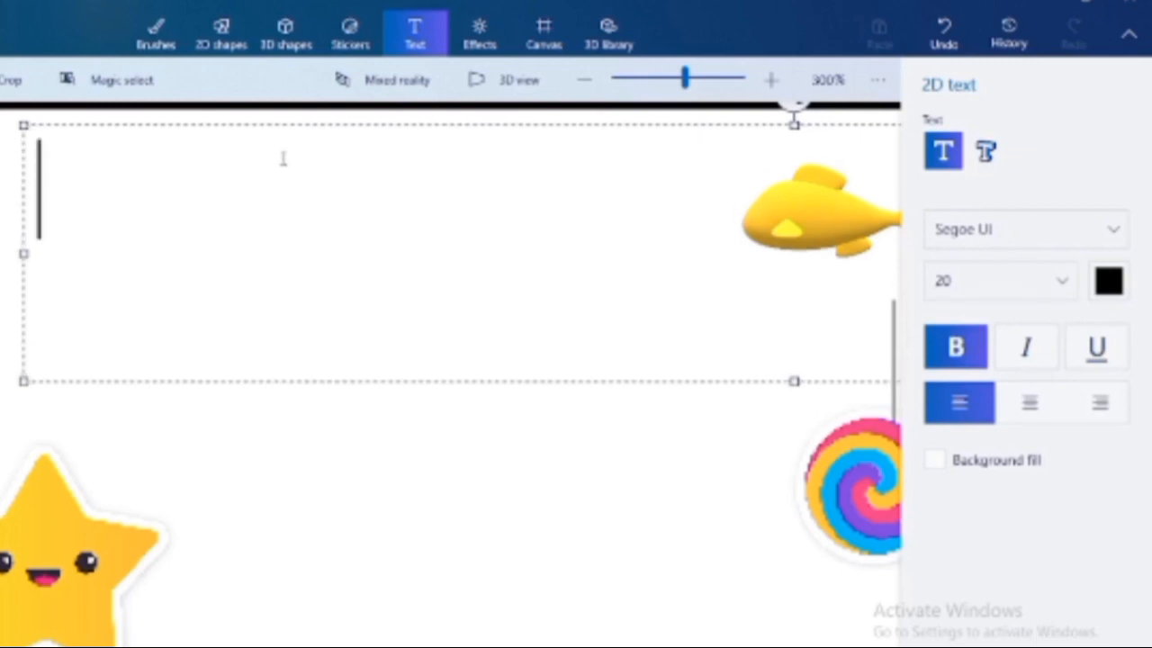
- Enter "lesson#1" in the text box and place the text on the canvas
{"action": "type", "text": "lesson"}
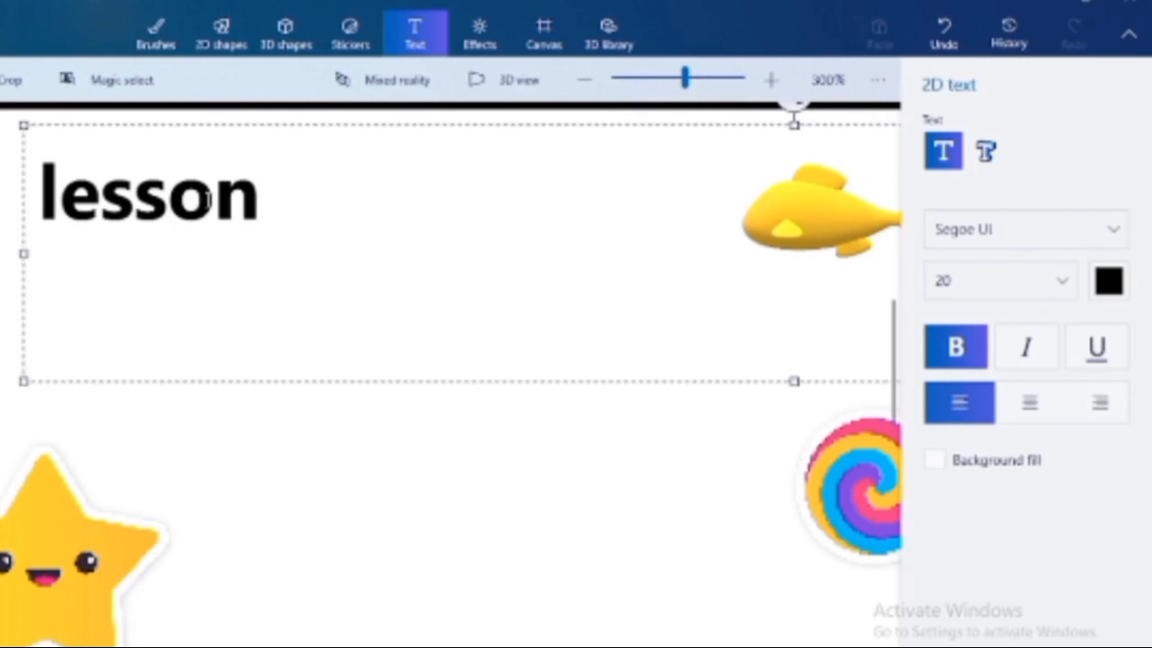
{"action": "type", "text": "#1"}
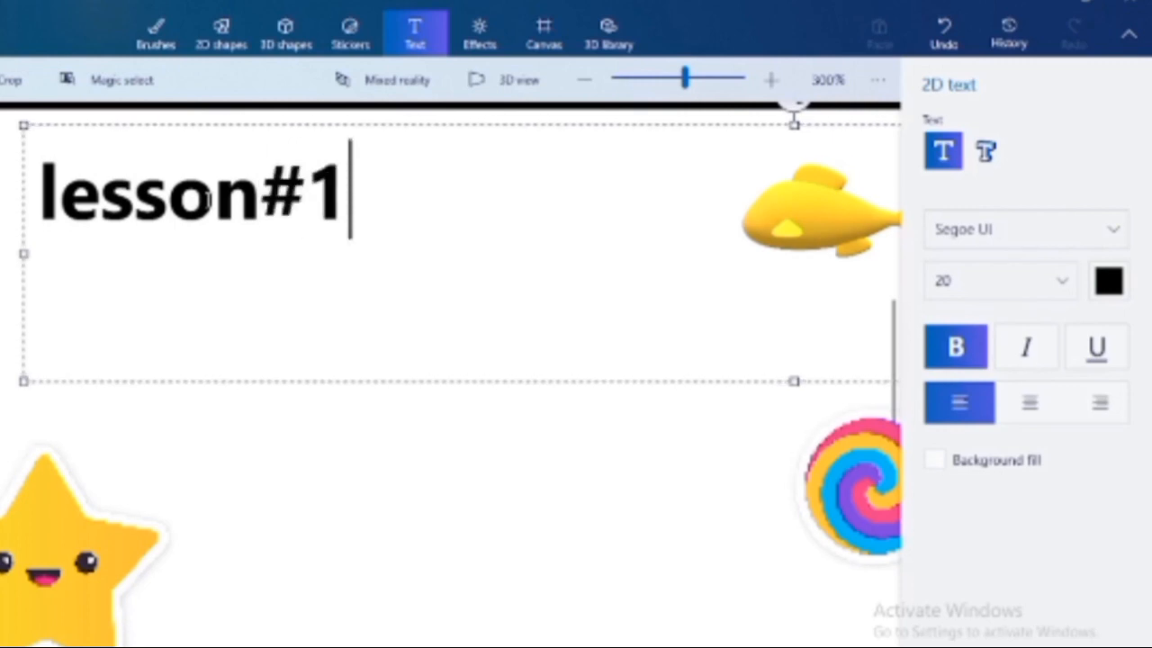
{"action": "left_click", "coordinate": [391, 458]}
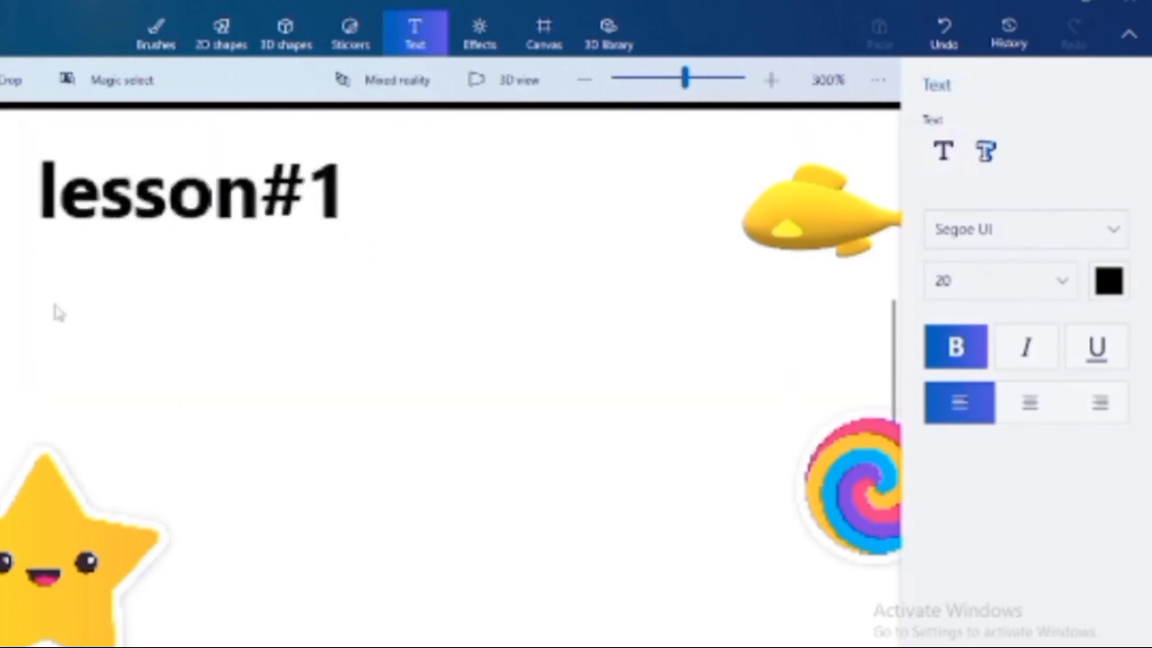
{"action": "left_click_drag", "start_coordinate": [26, 289], "coordinate": [420, 289]}
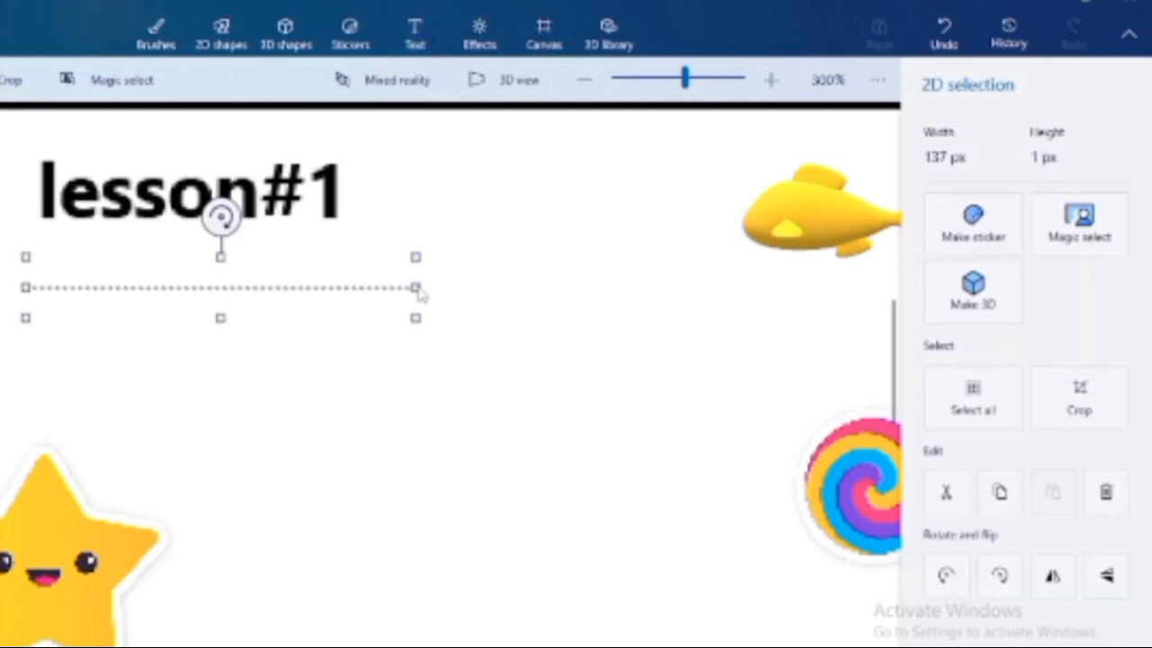
{"action": "left_click", "coordinate": [942, 45]}
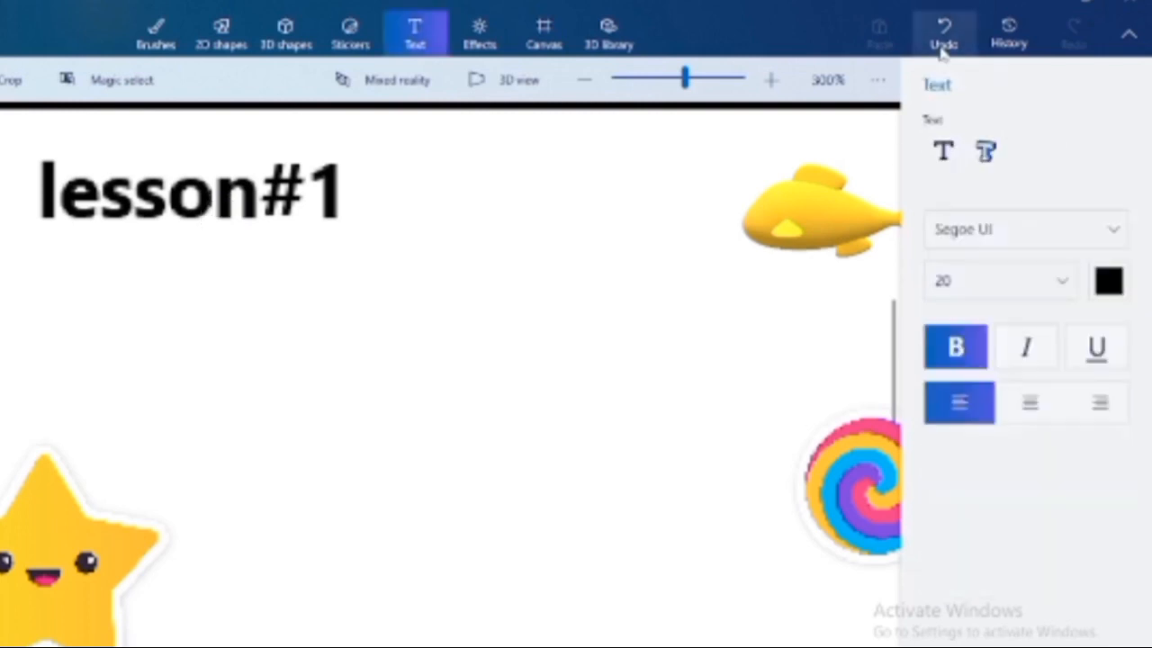
- Examine the effects filters, the light wheel and the 3D library
{"action": "left_click", "coordinate": [482, 33]}
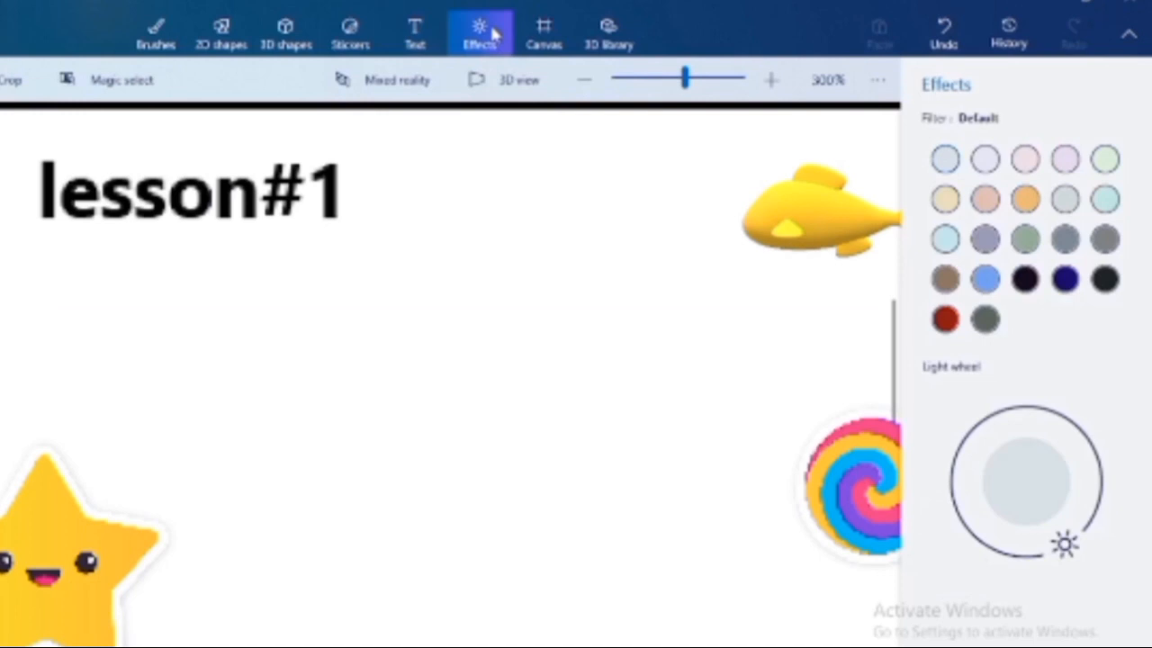
{"action": "left_click", "coordinate": [590, 45]}
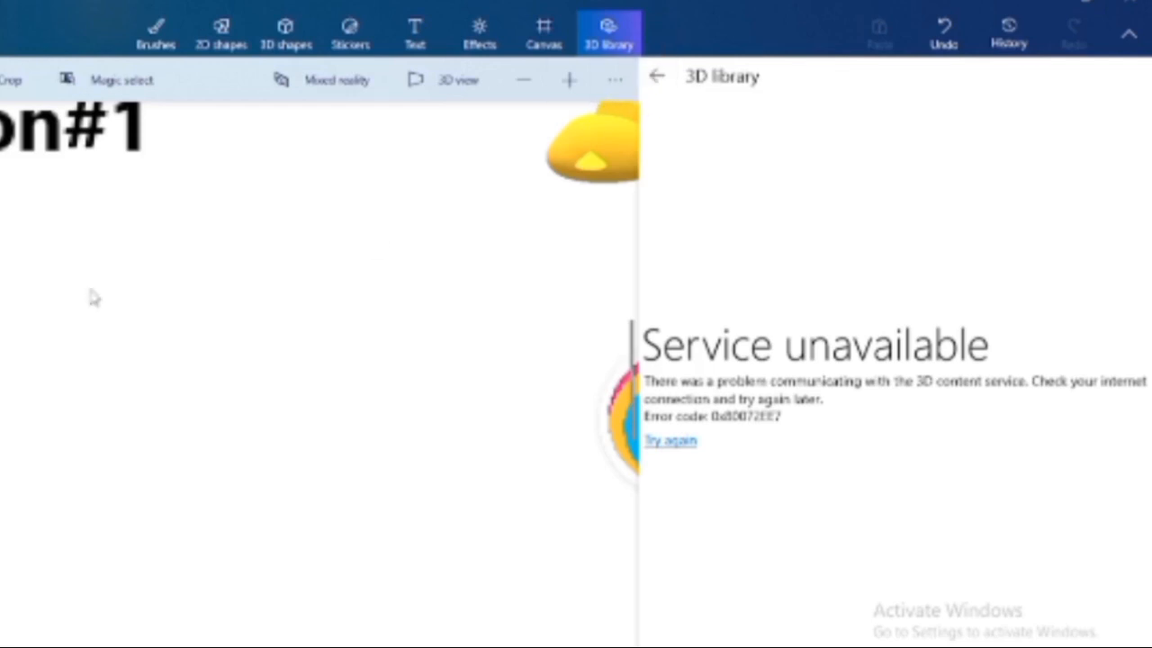
{"action": "left_click_drag", "start_coordinate": [82, 271], "coordinate": [281, 322]}
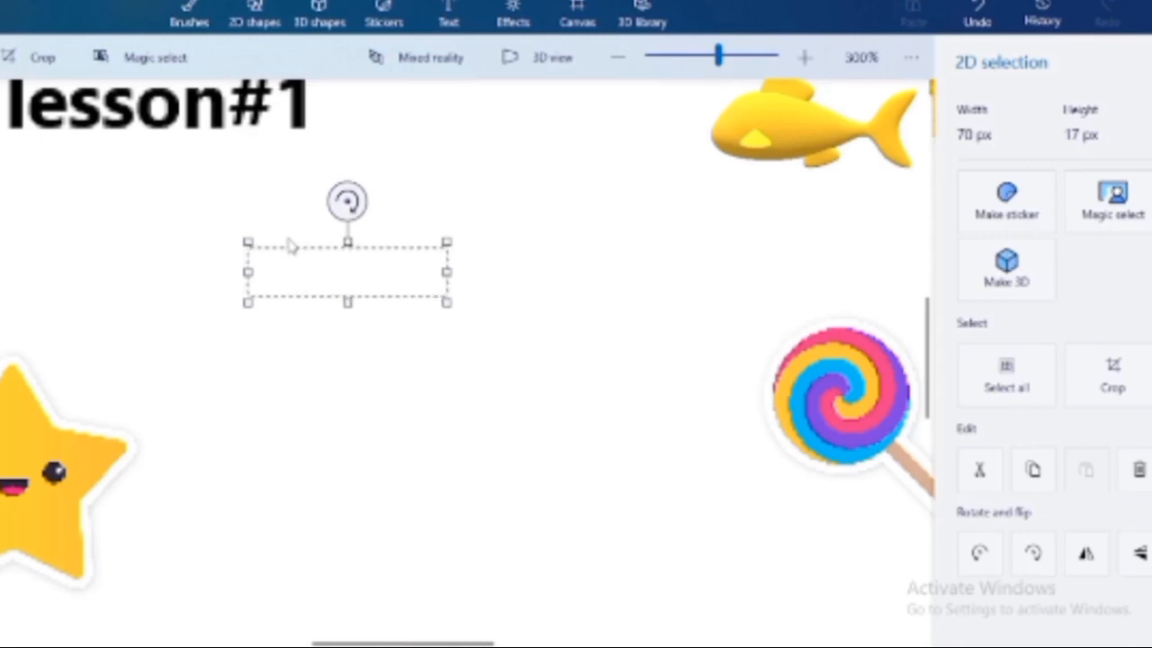
{"action": "left_click", "coordinate": [616, 59]}
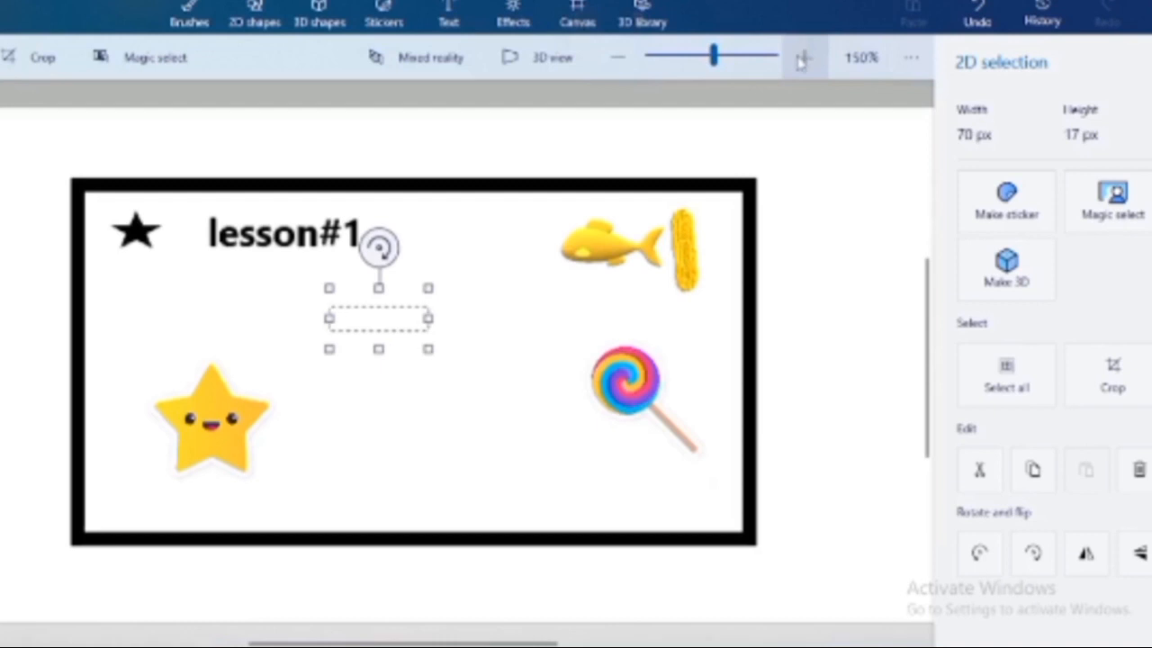
{"action": "left_click", "coordinate": [803, 56]}
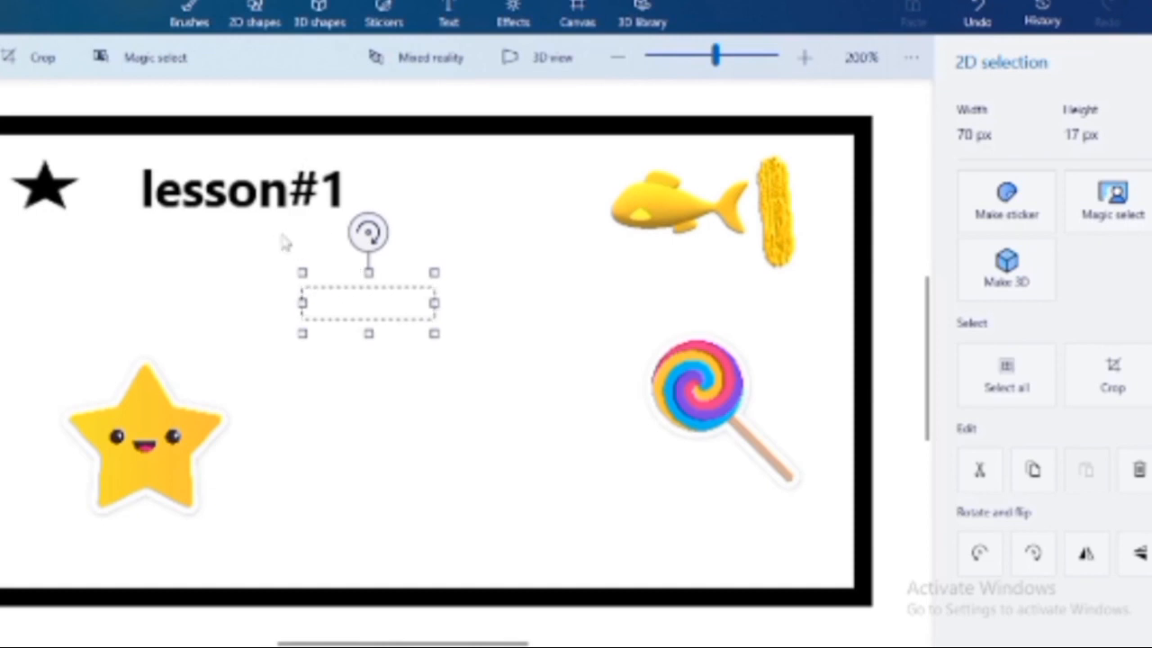
{"action": "key", "text": "e"}
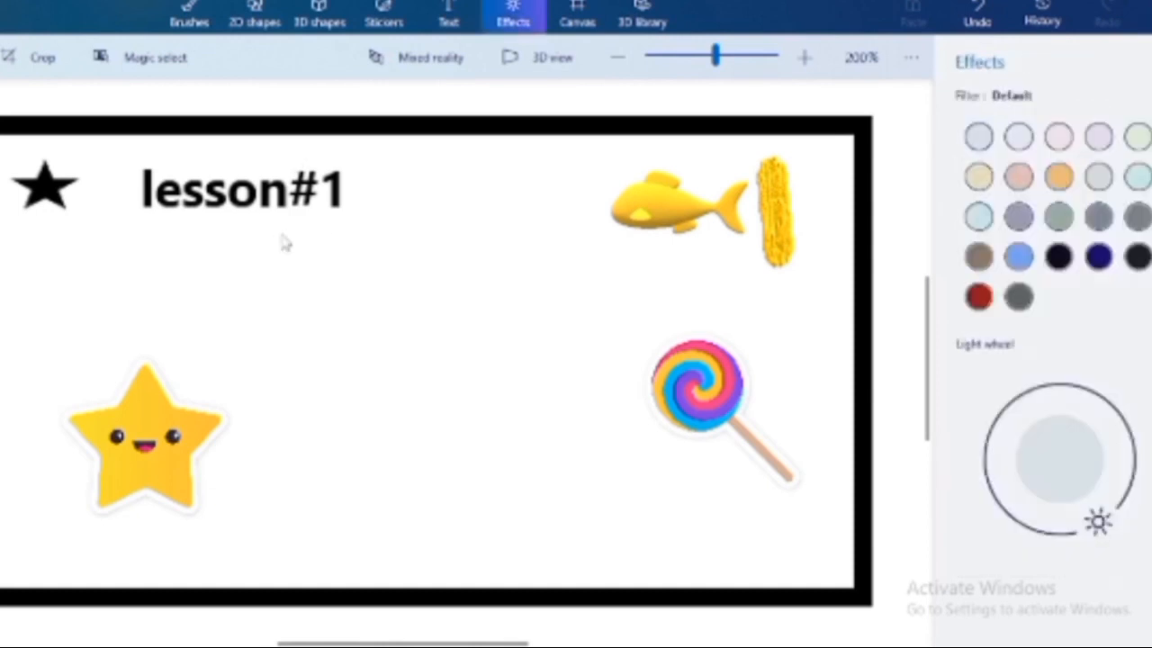